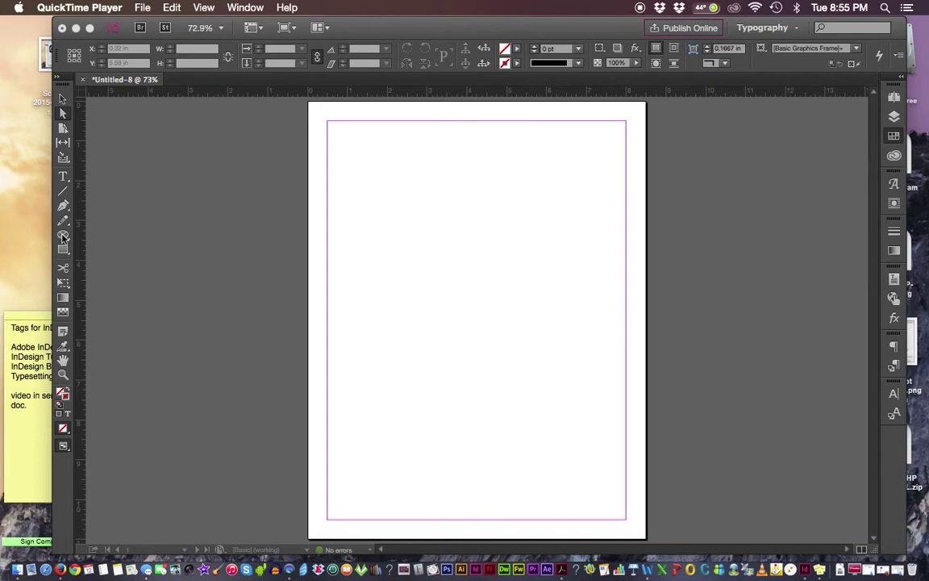
- Bring the blank Untitled-8 InDesign document to the front
click(63, 236)
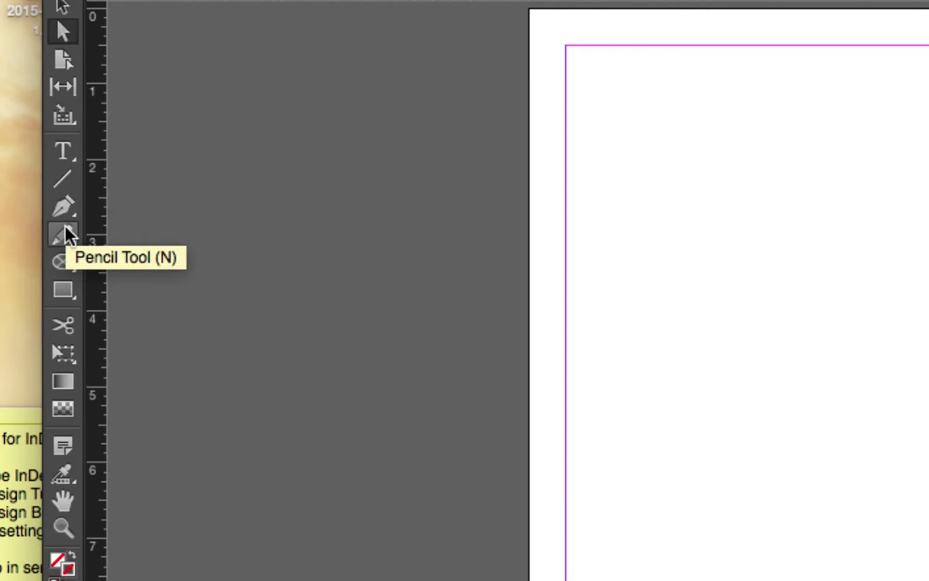
- Choose the Ellipse Frame Tool from the Rectangle Frame Tool flyout
mouse_move(68, 234)
mouse_down()
mouse_move(129, 241)
mouse_move(145, 293)
mouse_move(139, 236)
mouse_move(61, 236)
mouse_move(55, 228)
mouse_move(63, 266)
mouse_move(149, 326)
mouse_move(91, 317)
mouse_move(62, 297)
mouse_move(181, 292)
mouse_move(174, 349)
mouse_move(120, 300)
mouse_up()
click(64, 268)
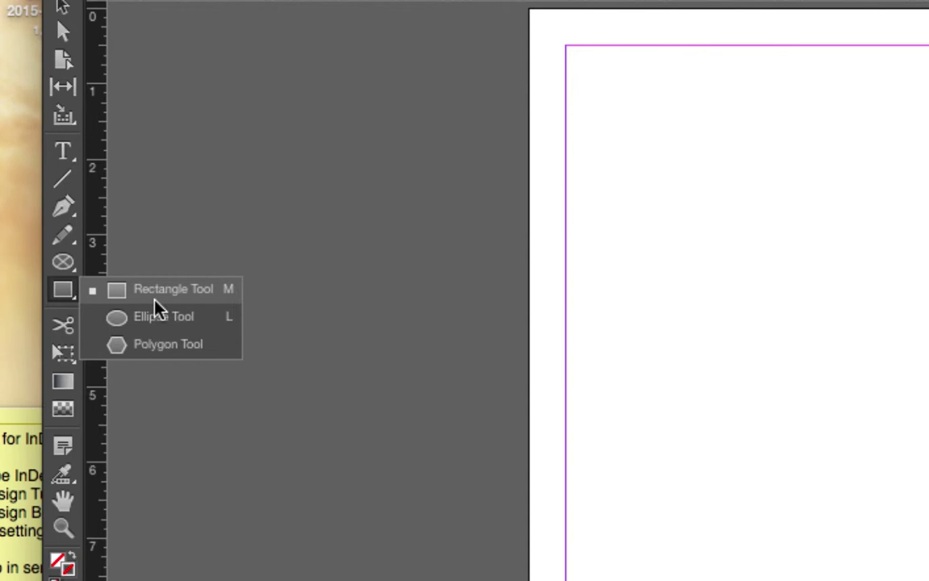
drag(123, 297, 63, 261)
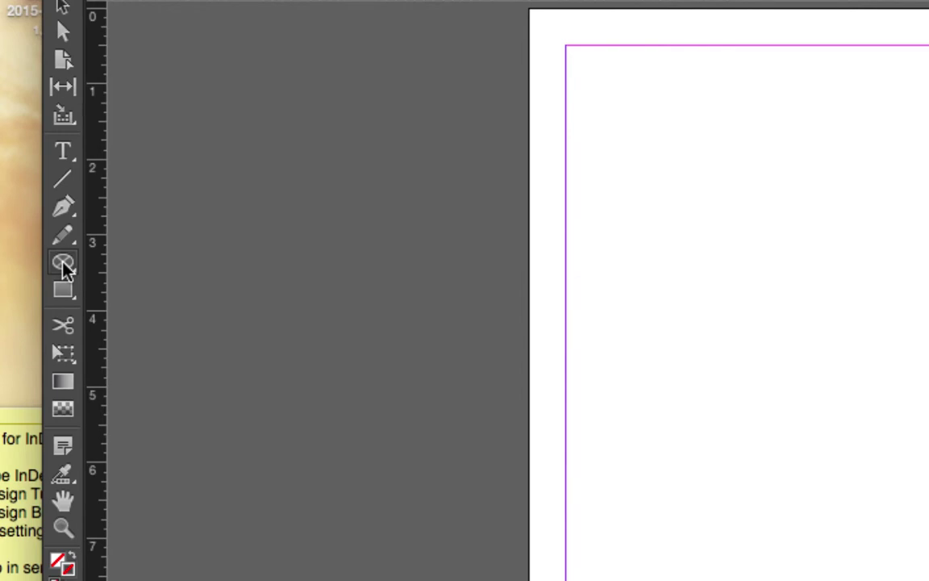
drag(70, 270, 71, 272)
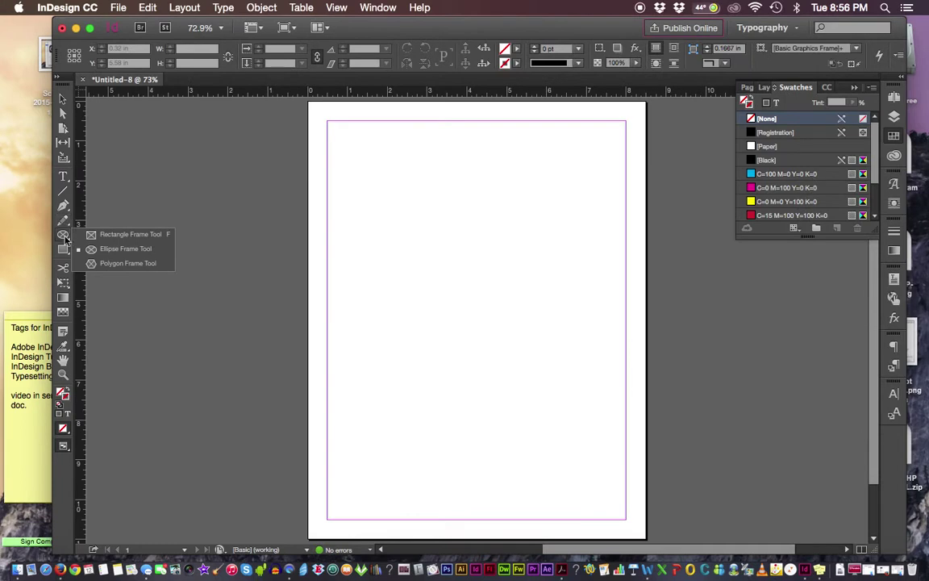
- Draw a 2.7 by 2.02 in ellipse frame near the top-left and preview it without guides
mouse_move(356, 169)
mouse_down()
mouse_move(450, 249)
mouse_move(465, 249)
mouse_up()
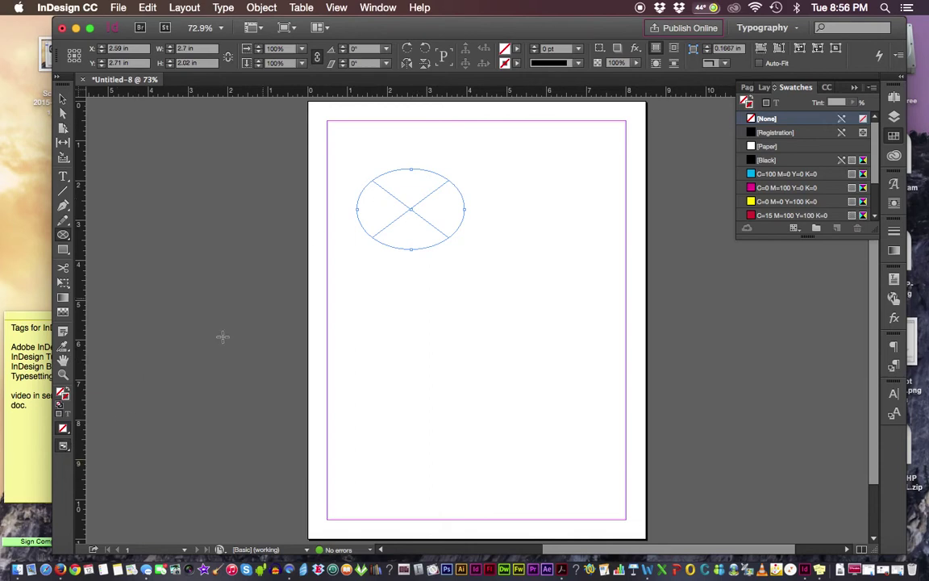
click(65, 445)
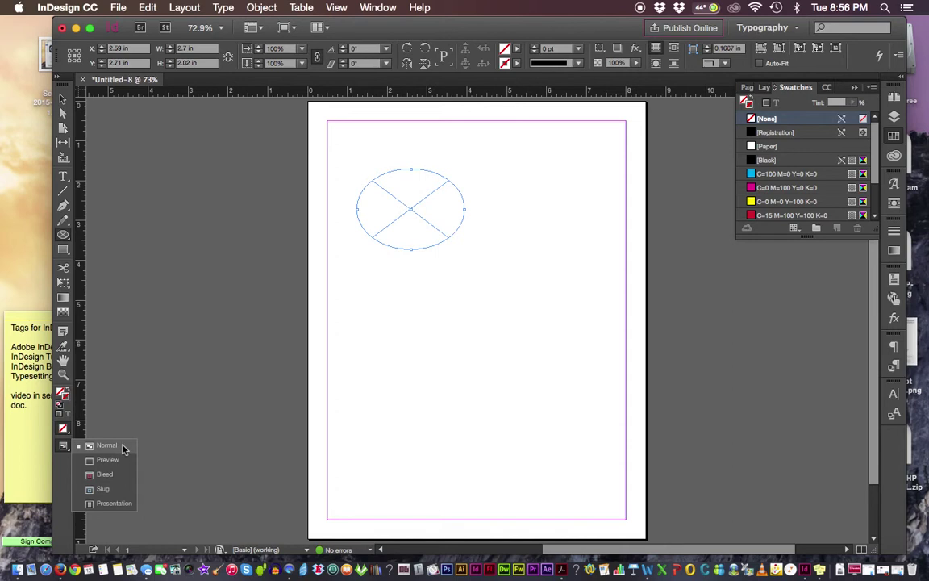
click(108, 459)
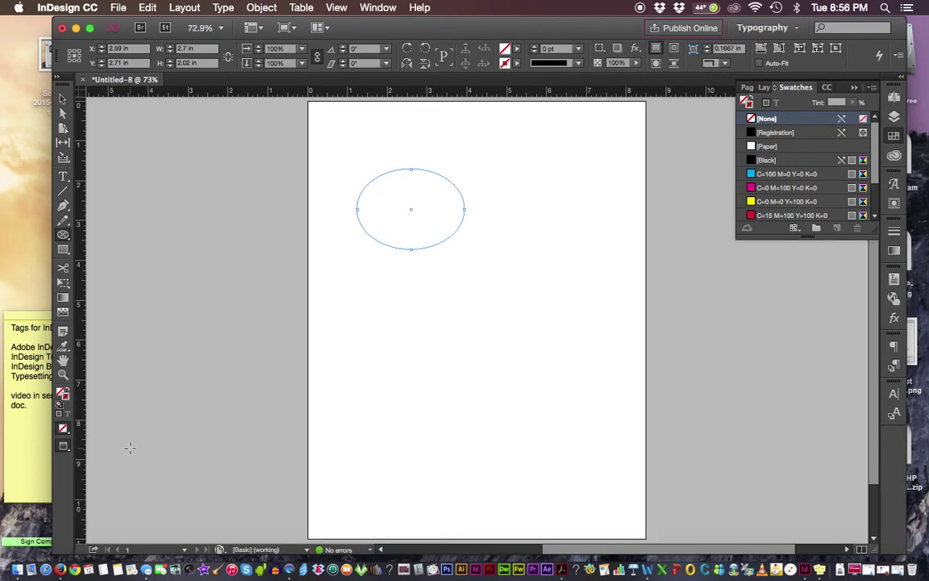
- Return to Normal view and select the ellipse with the Direct Selection Tool
click(62, 99)
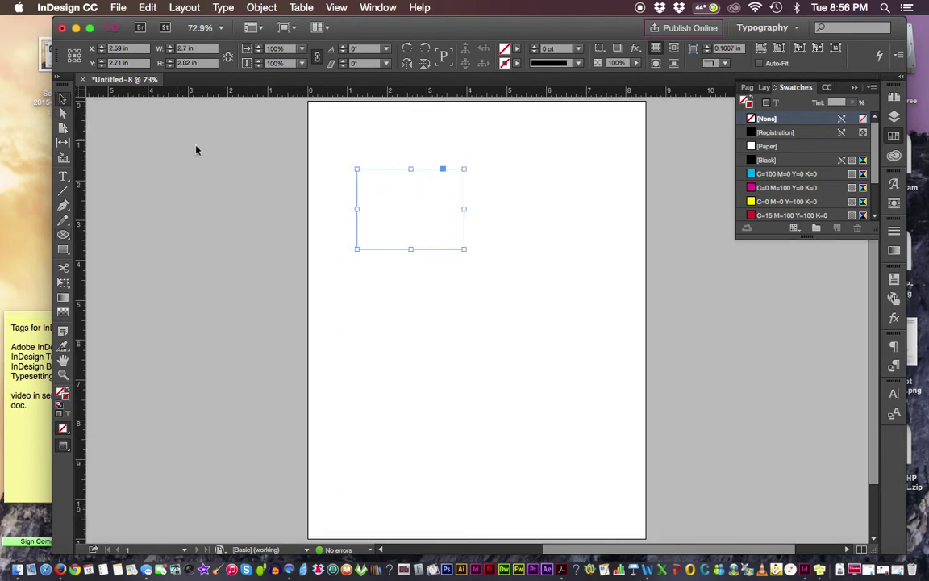
click(263, 195)
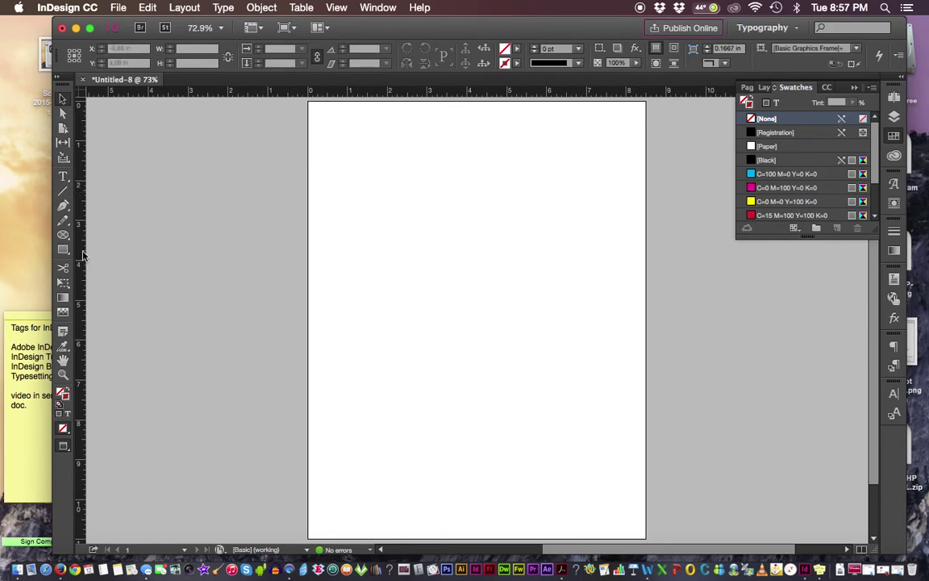
drag(65, 448, 99, 446)
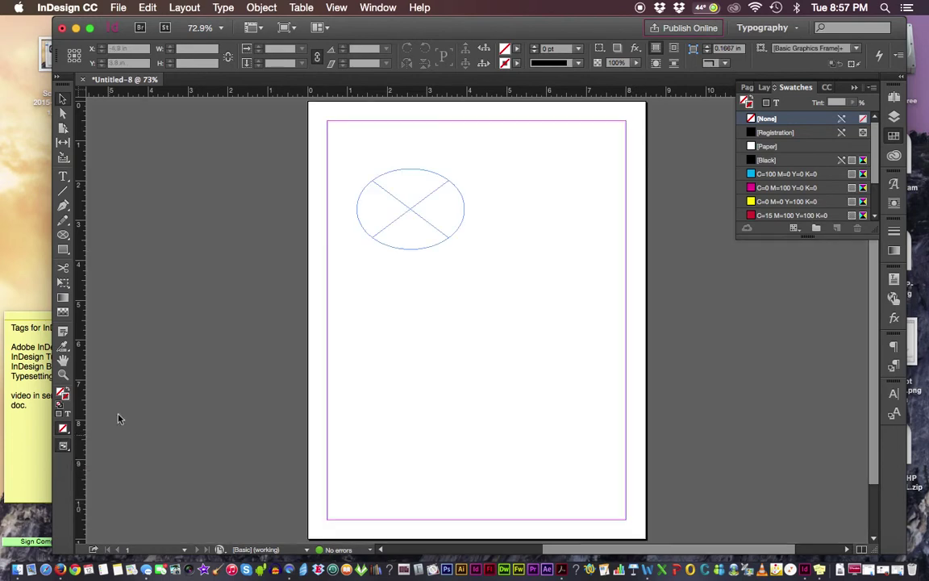
click(388, 177)
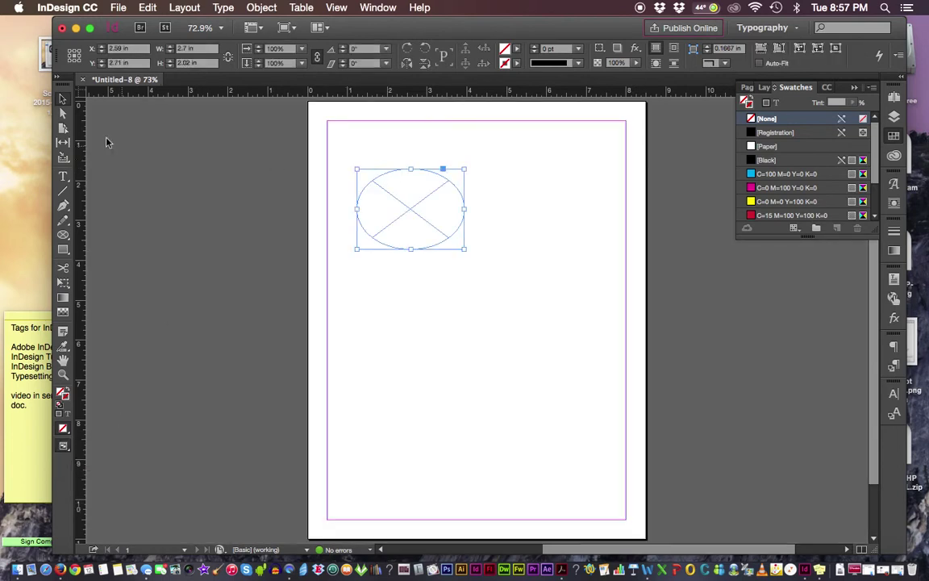
click(63, 113)
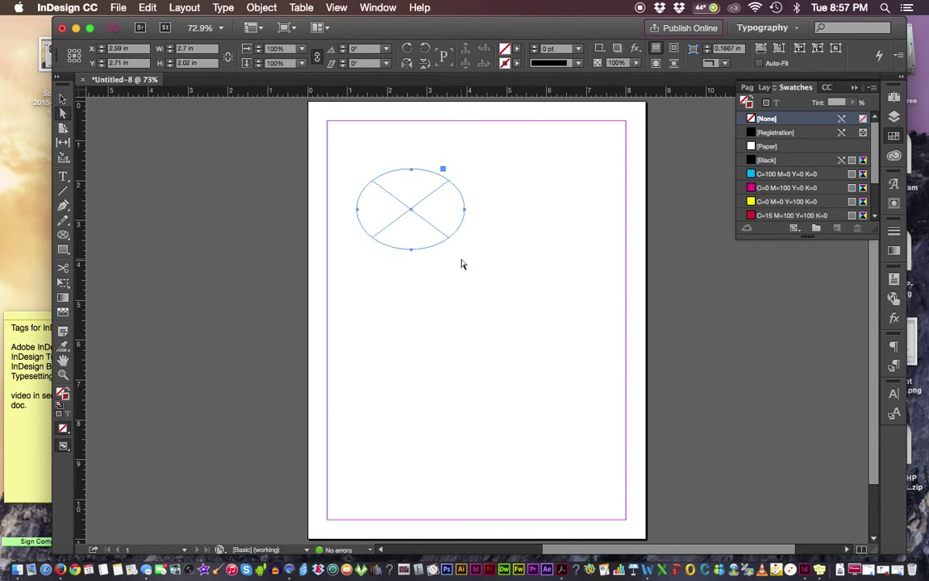
- Zoom in on the ellipse and select its right, then its top anchor point
key(super+equal)
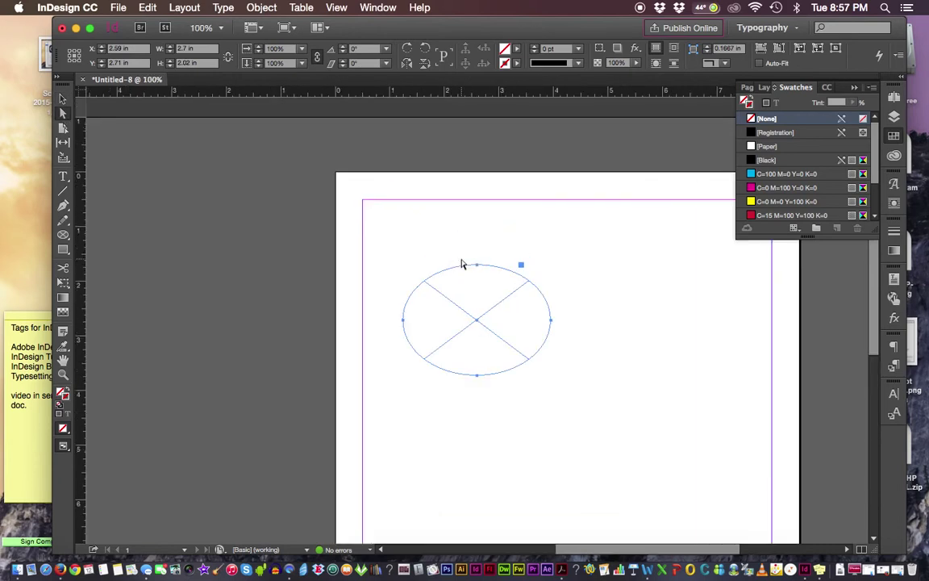
key(super+equal)
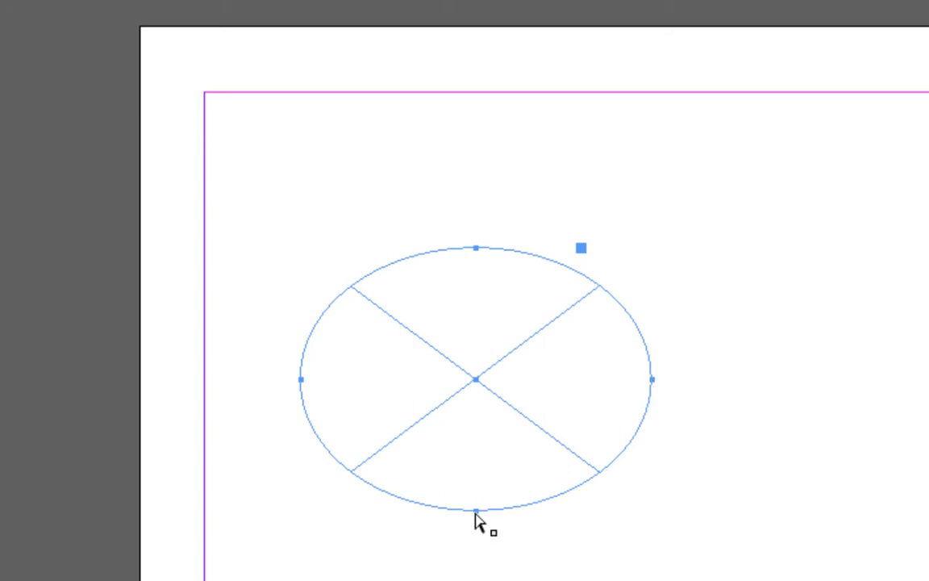
click(676, 389)
click(653, 382)
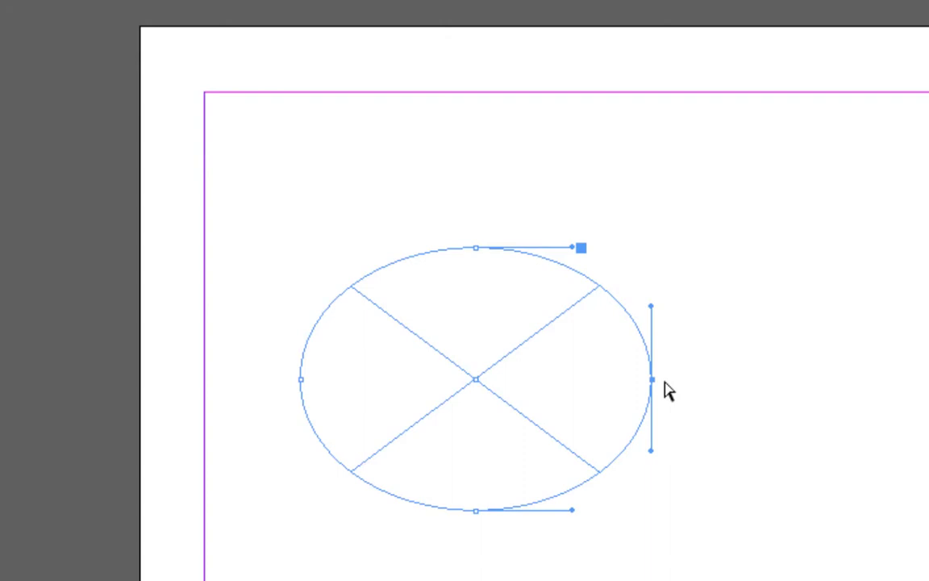
click(476, 249)
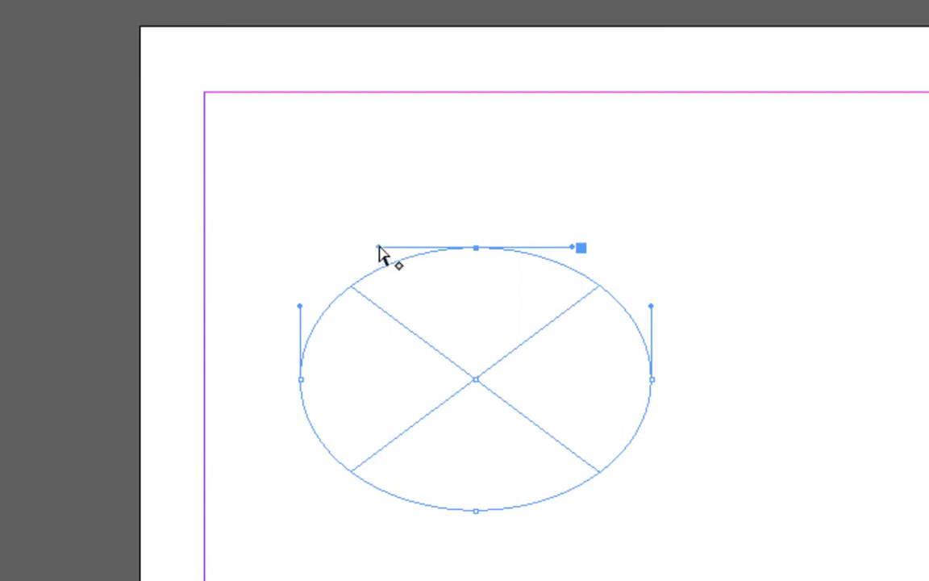
drag(379, 247, 380, 274)
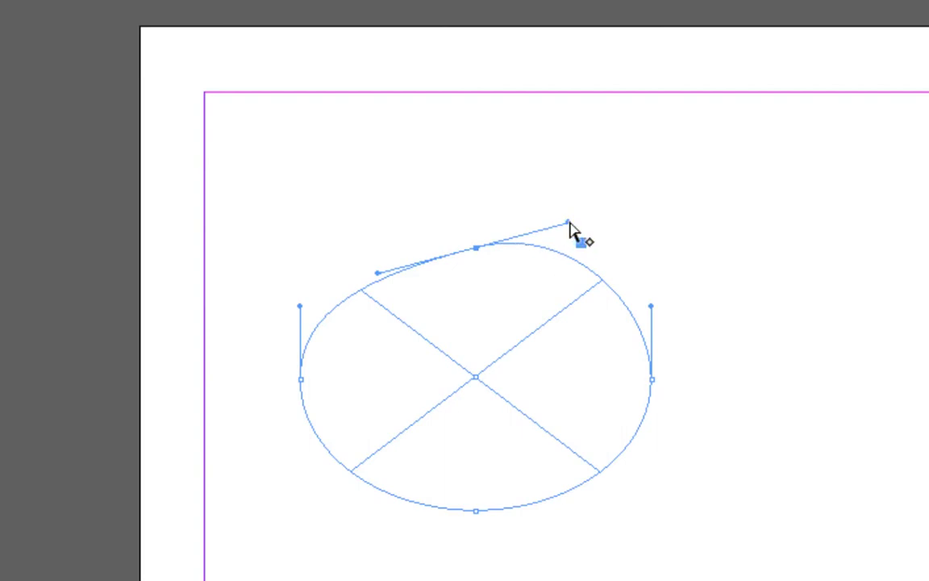
drag(571, 228, 558, 250)
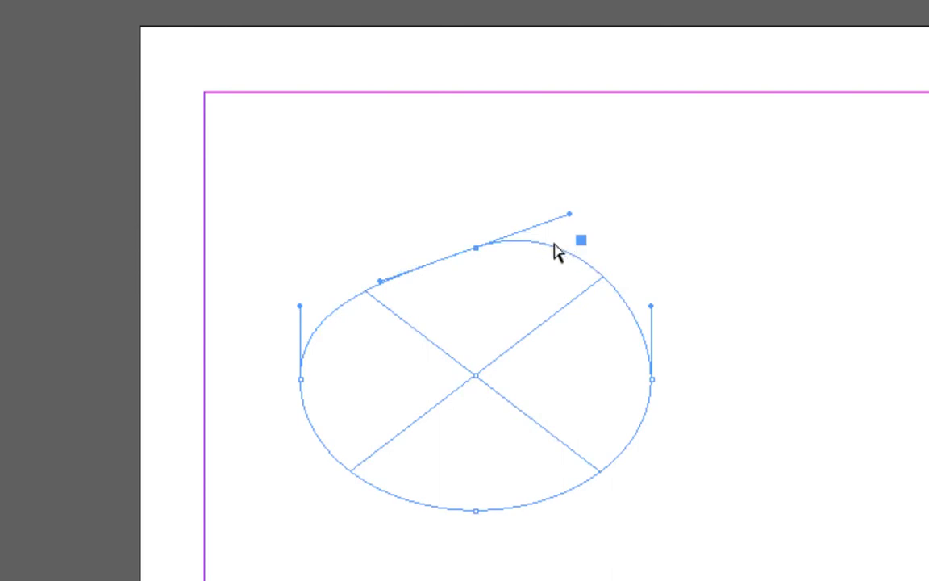
drag(571, 215, 541, 97)
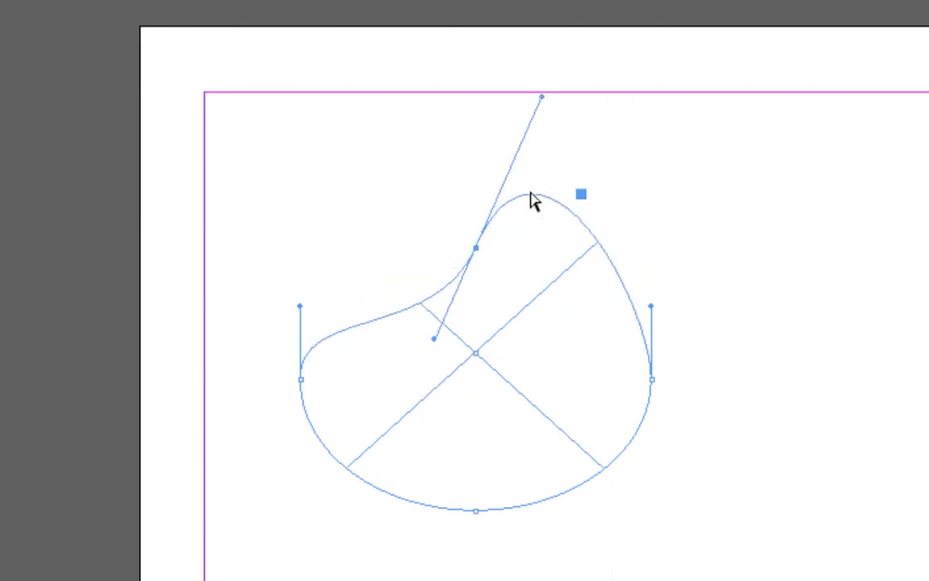
drag(542, 98, 594, 27)
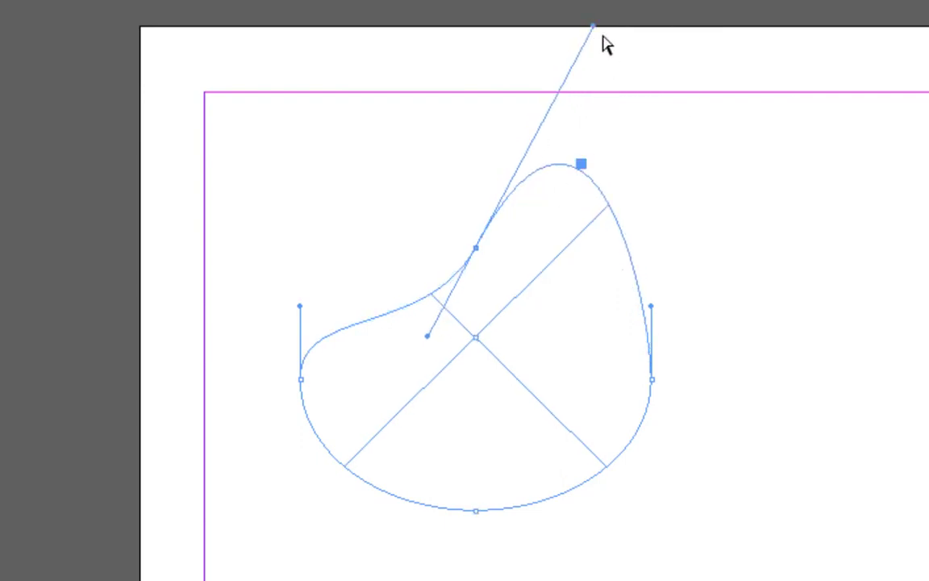
drag(593, 27, 591, 250)
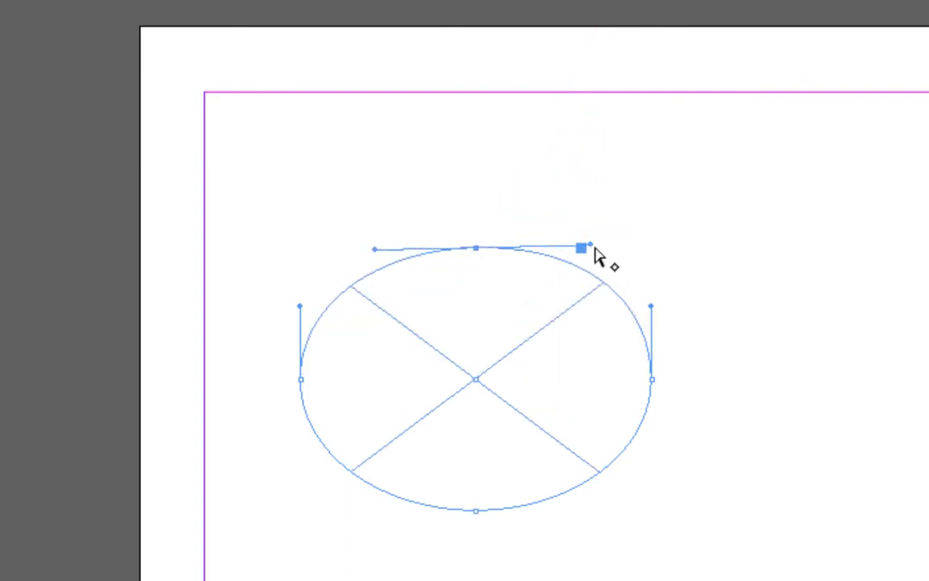
mouse_move(591, 245)
mouse_down()
mouse_move(623, 254)
mouse_move(598, 247)
mouse_up()
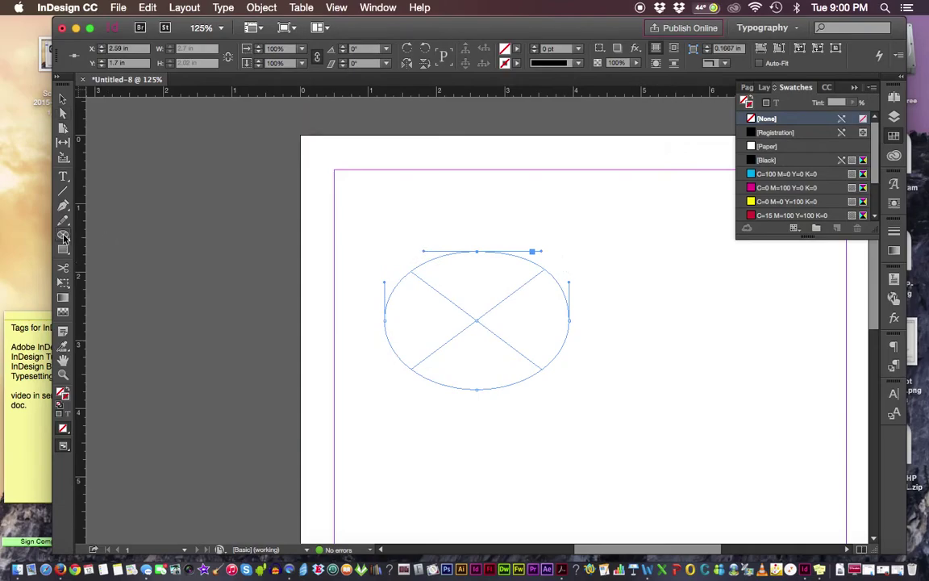
- Draw two lines above the ellipse with the Line tool, undoing the second one
click(64, 237)
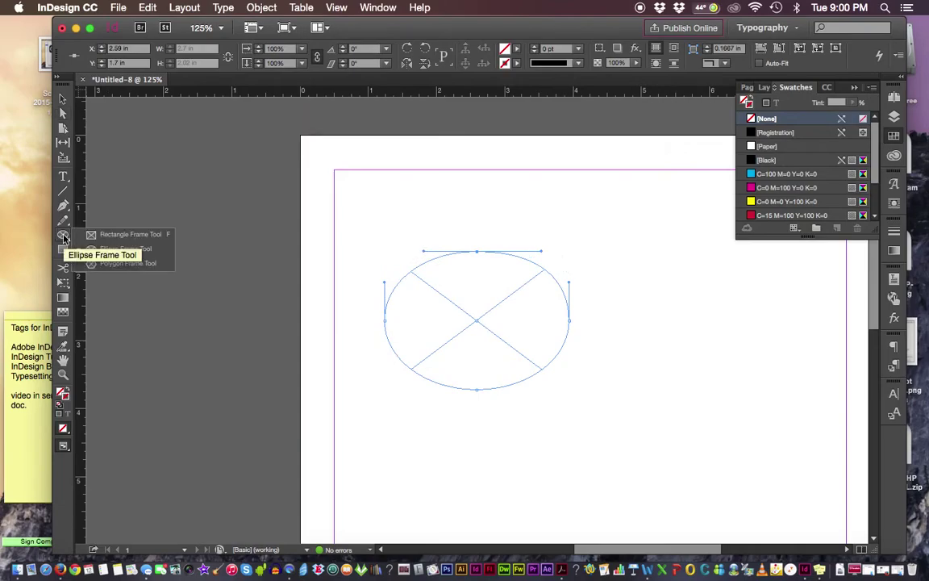
click(65, 193)
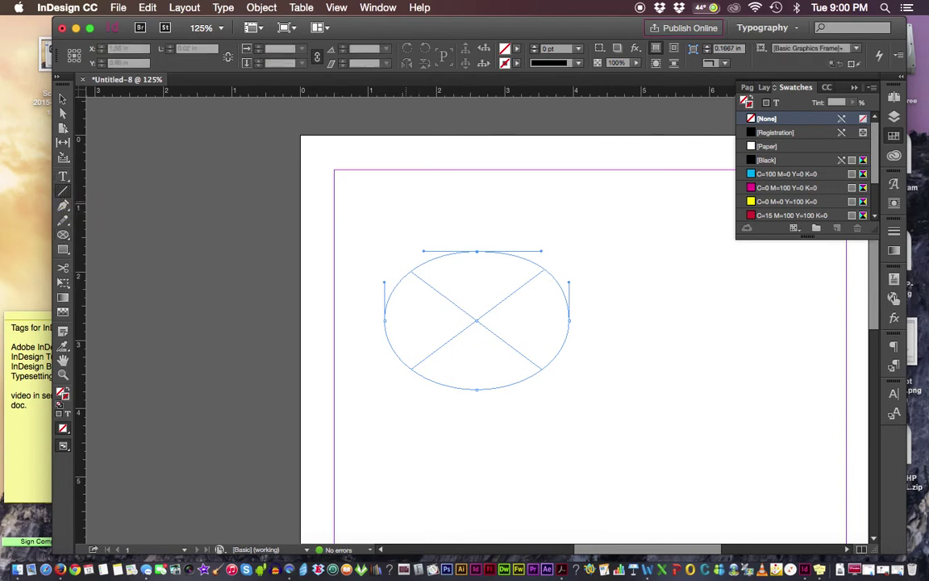
drag(405, 201, 530, 202)
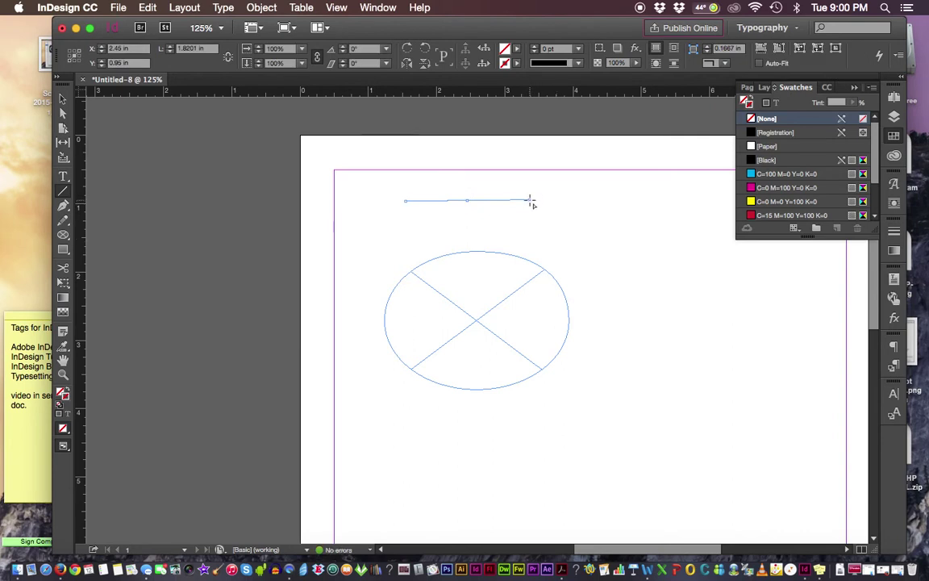
mouse_move(530, 200)
mouse_down()
mouse_move(529, 267)
mouse_move(405, 267)
mouse_move(399, 193)
mouse_move(414, 197)
mouse_move(403, 200)
mouse_up()
key(cmd+z)
key(cmd+z)
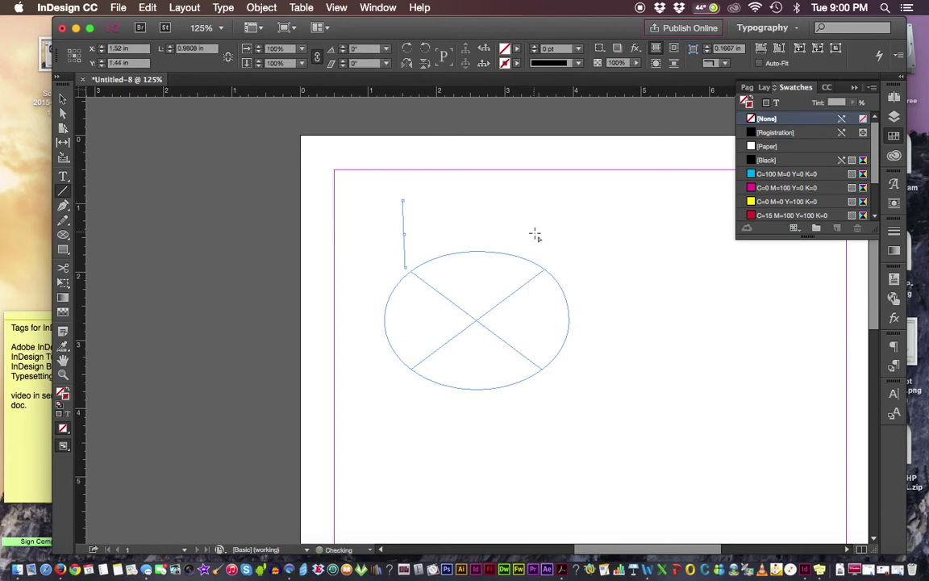
- Draw a rectangle on the ellipse's top edge, try a cyan fill, then revert to [None]
click(63, 99)
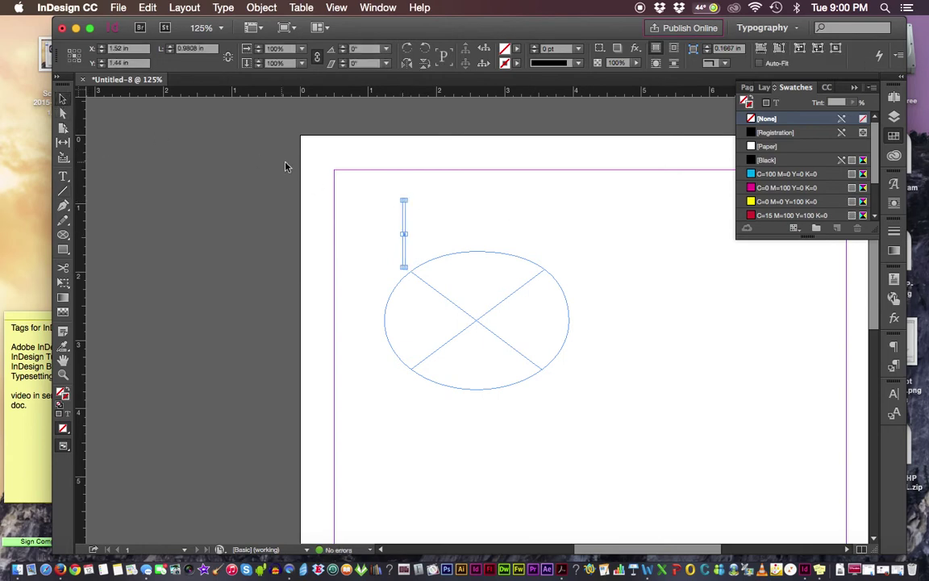
drag(359, 170, 594, 256)
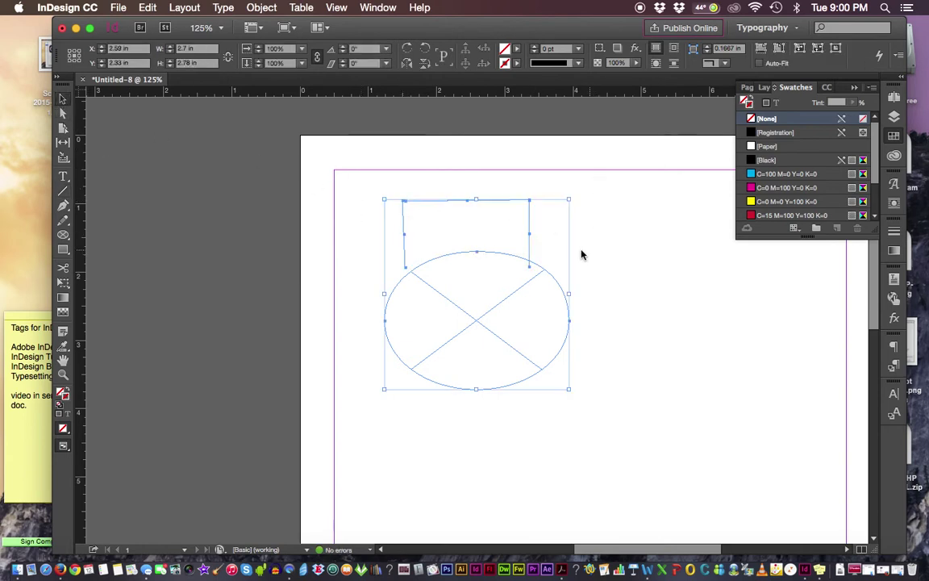
click(498, 269)
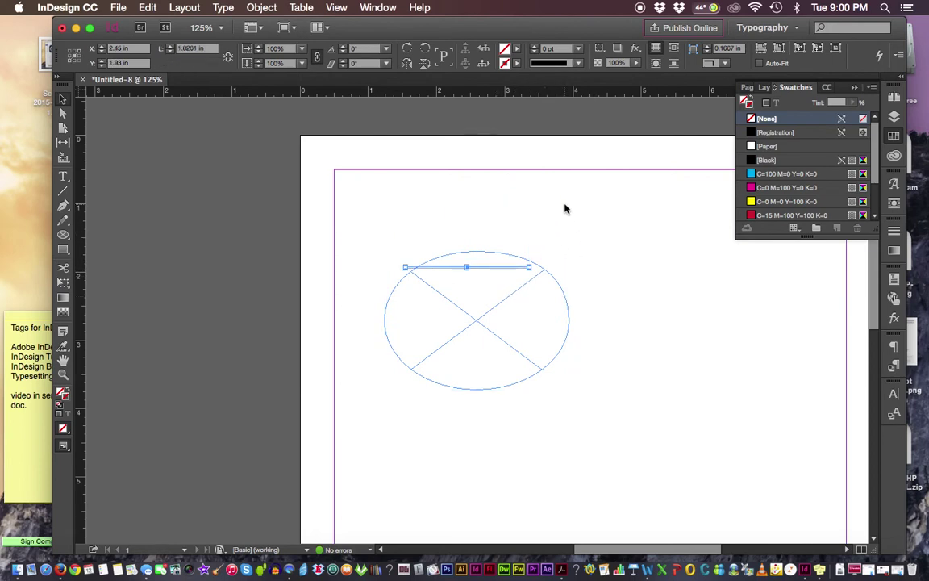
drag(579, 175, 385, 235)
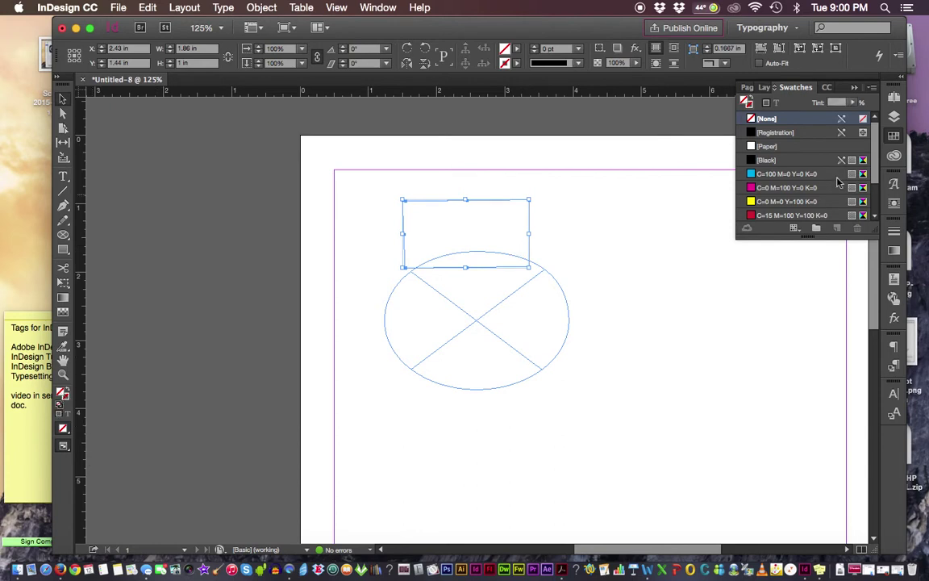
click(766, 175)
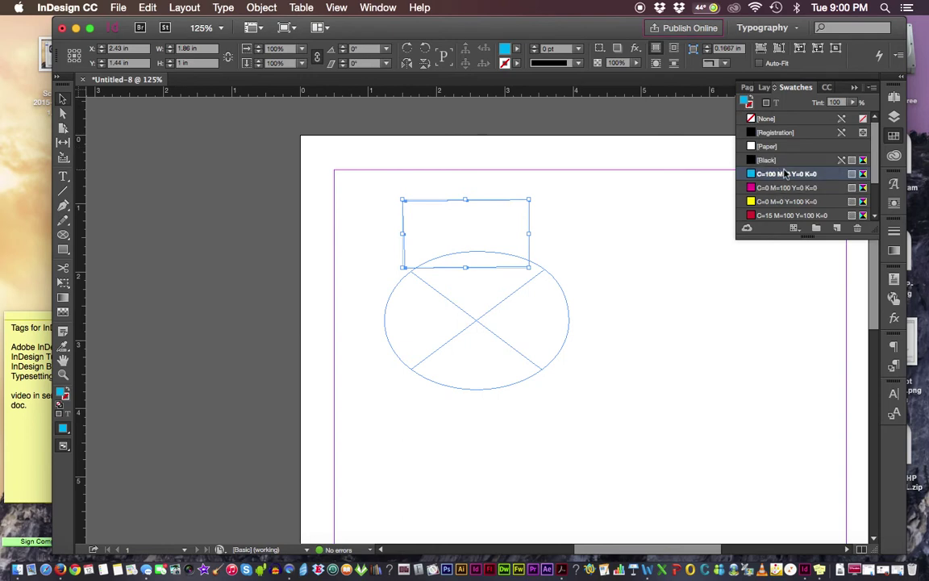
key(/)
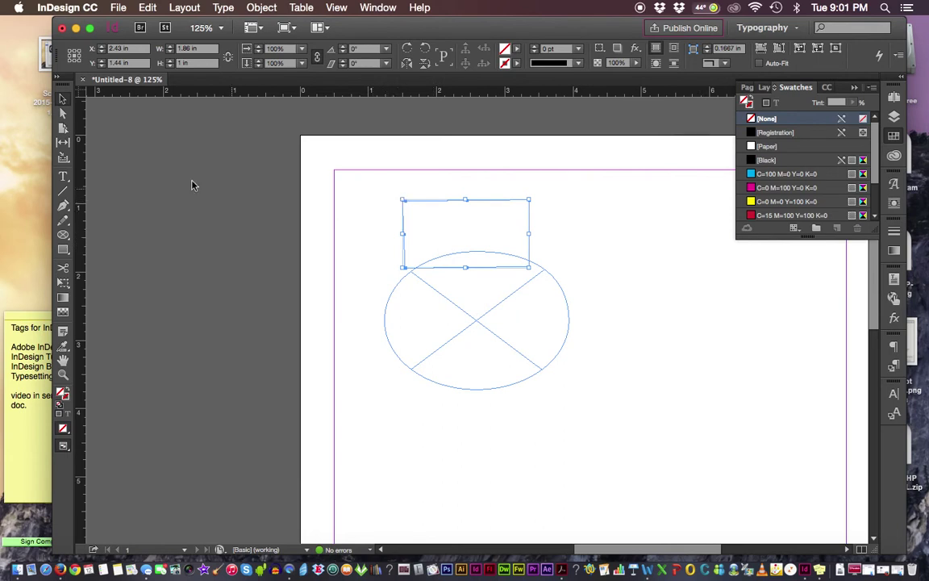
click(378, 221)
key(backslash)
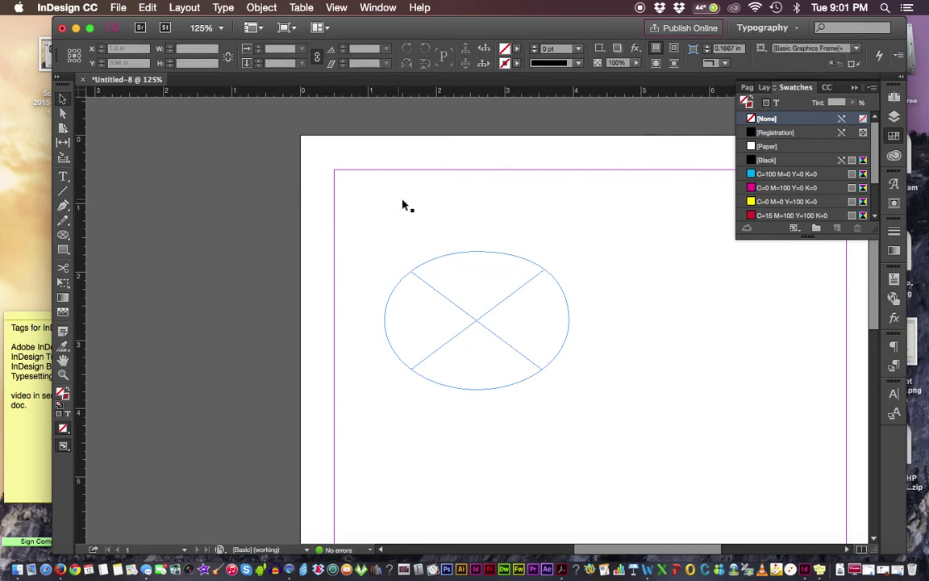
- Draw a short vertical line above the crossed ellipse
drag(404, 200, 404, 267)
key(v)
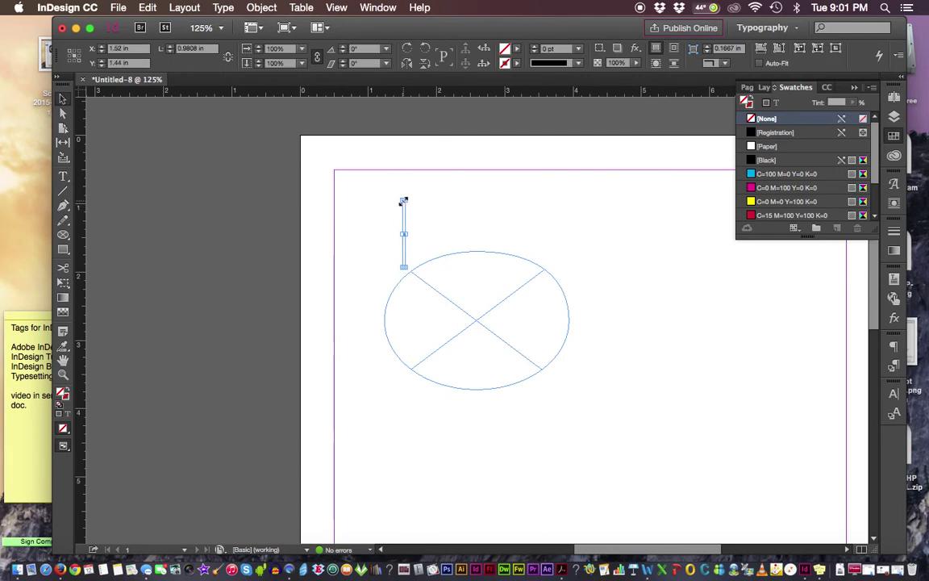
click(63, 114)
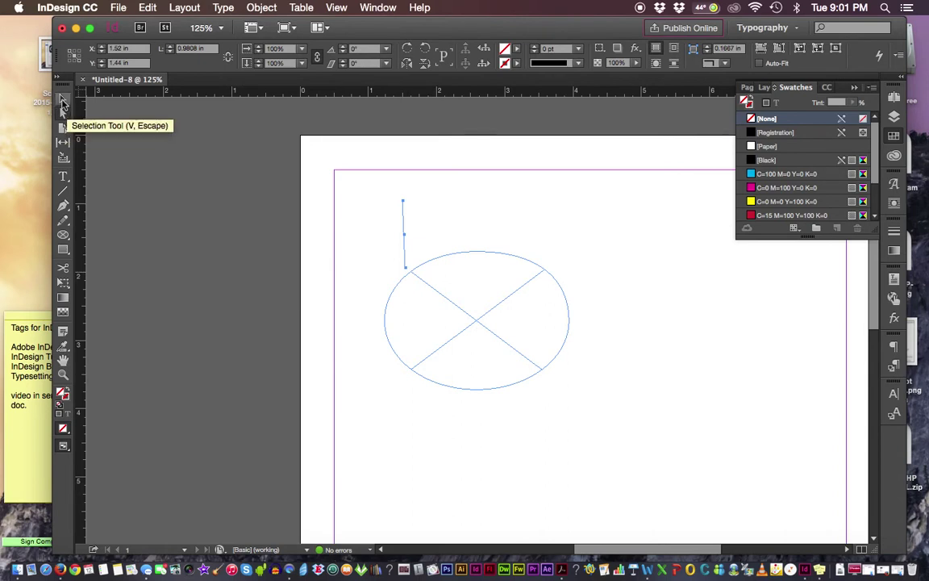
- Move the crossed ellipse slightly right and further down the page
click(63, 101)
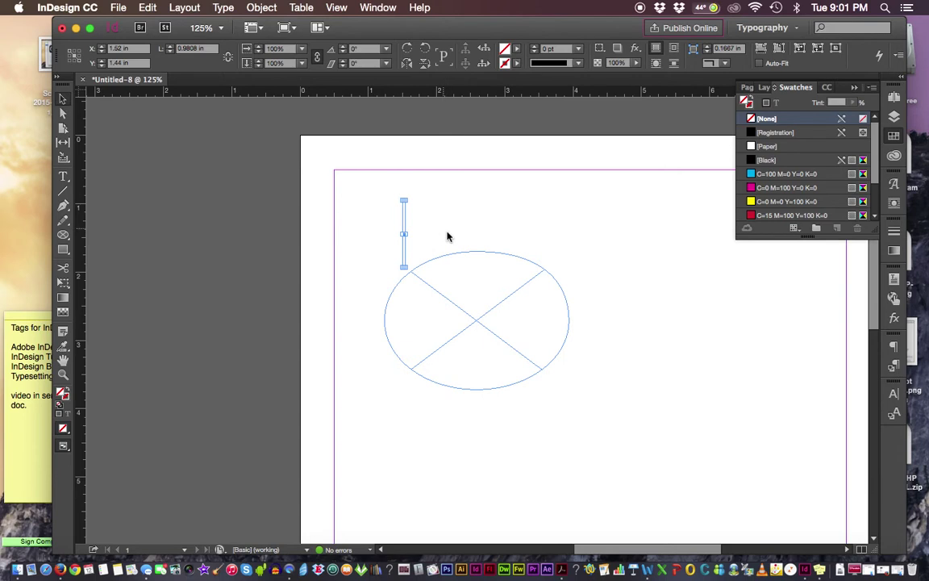
click(484, 254)
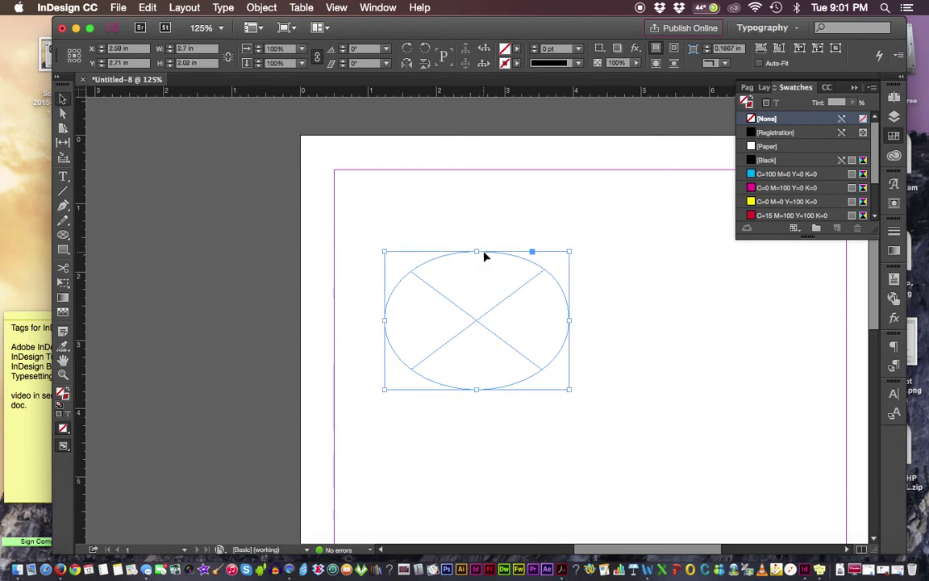
drag(488, 256, 509, 279)
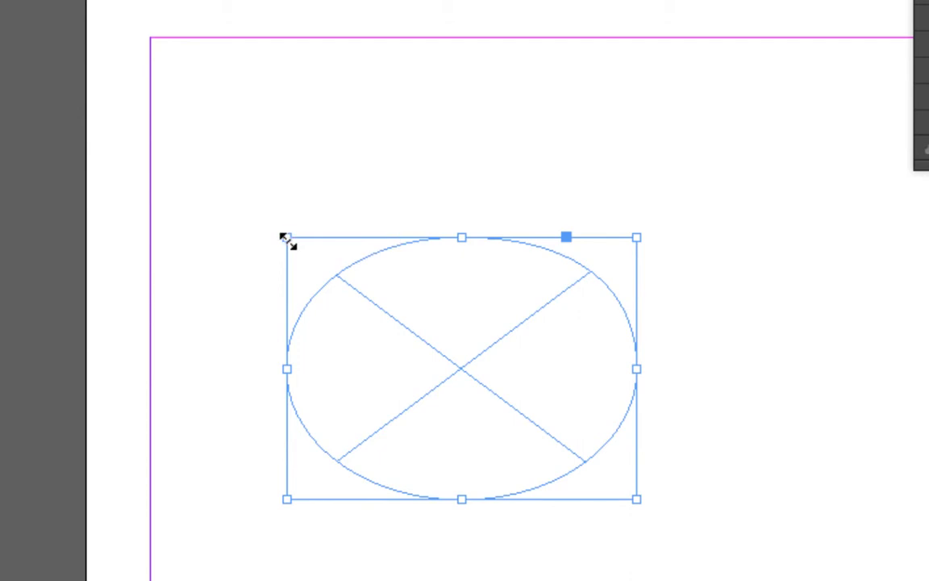
drag(345, 275, 345, 295)
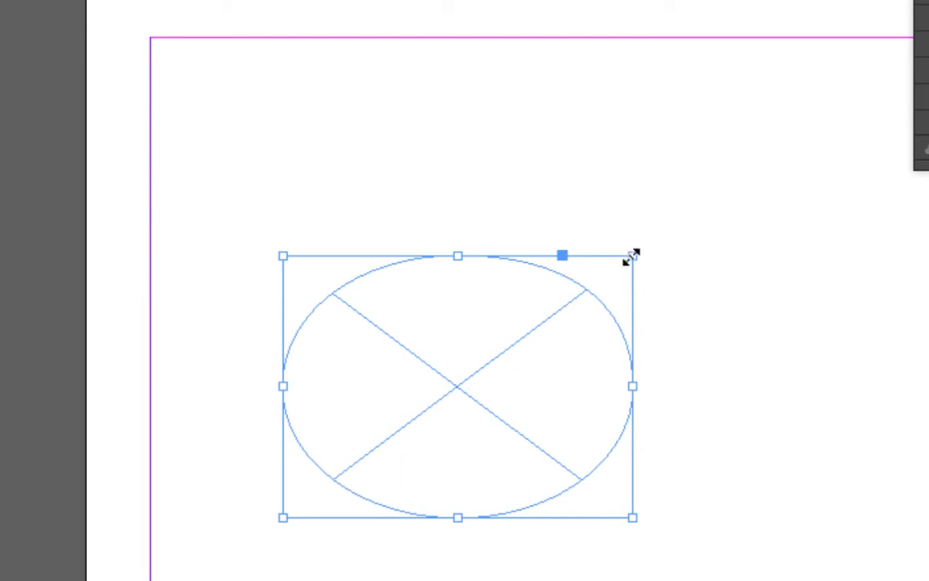
- Enlarge the ellipse from its top-right handle, then narrow it to about 1.94 by 2.06 in
drag(632, 256, 650, 251)
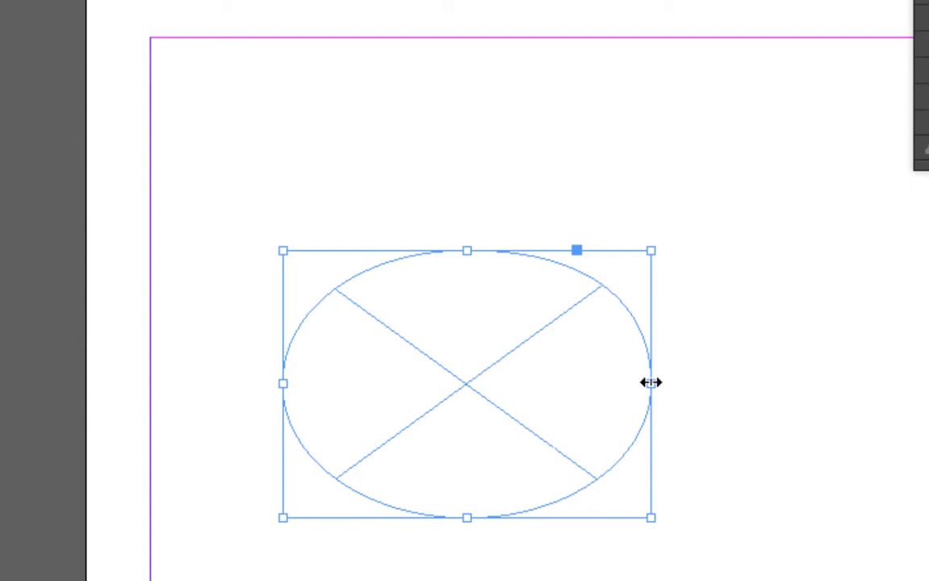
mouse_move(652, 383)
mouse_down()
mouse_move(637, 384)
mouse_move(653, 383)
mouse_up()
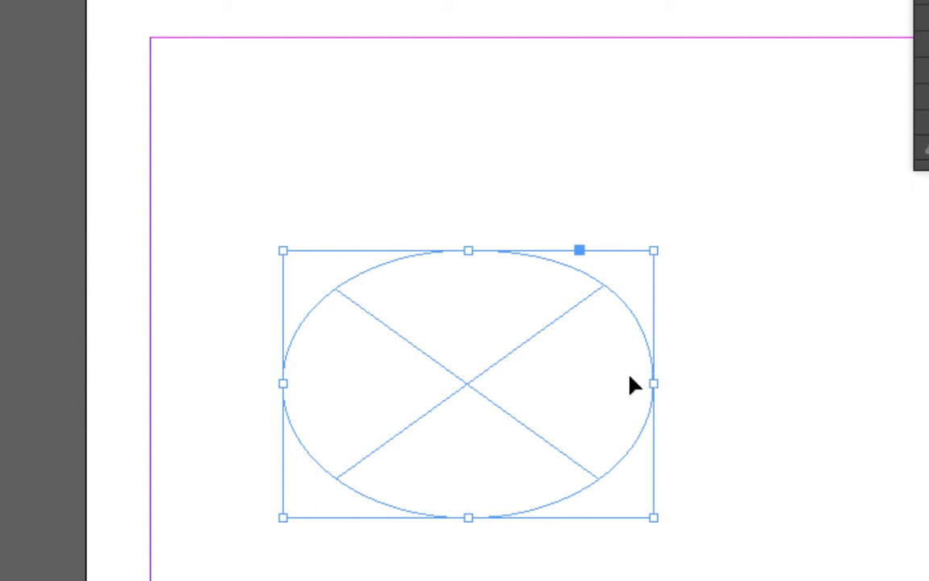
drag(653, 385, 534, 387)
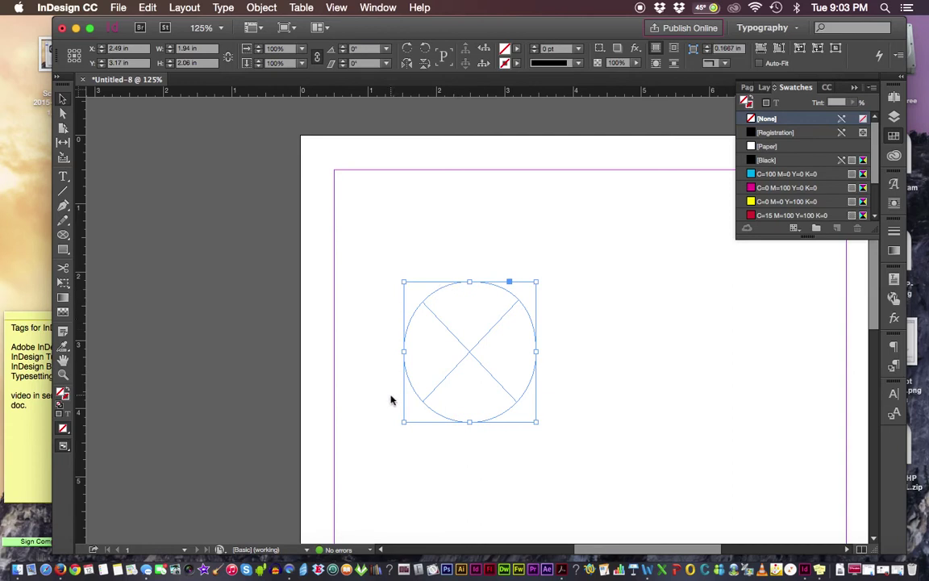
- Move the 1.94 by 2.06 in crossed frame up to X 2.79 in, Y 2.905 in
drag(417, 325, 481, 331)
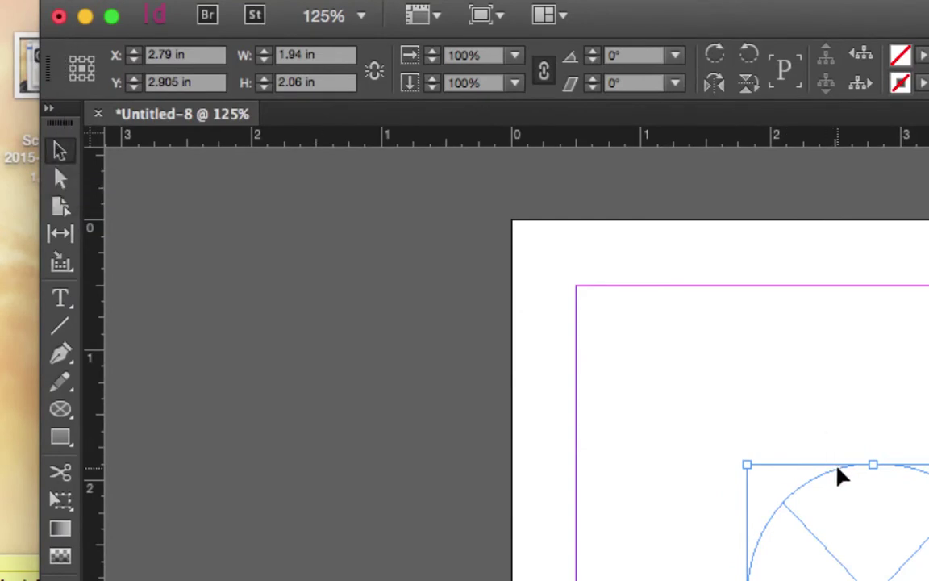
- Drag the crossed circle up and left to X 1.27 in, Y 1.79 in
drag(837, 470, 637, 328)
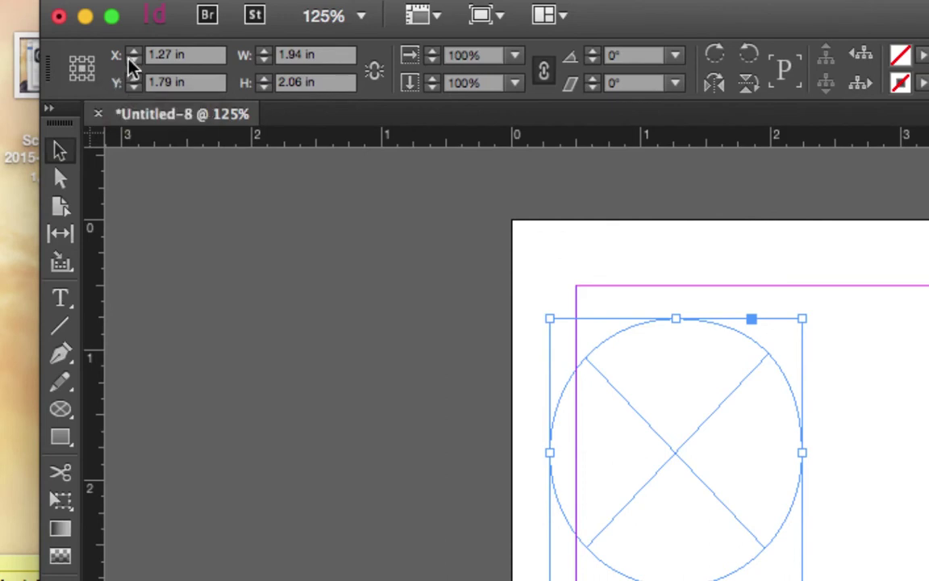
- Set the crossed circle's X and Y to 0 in the Control panel
click(187, 55)
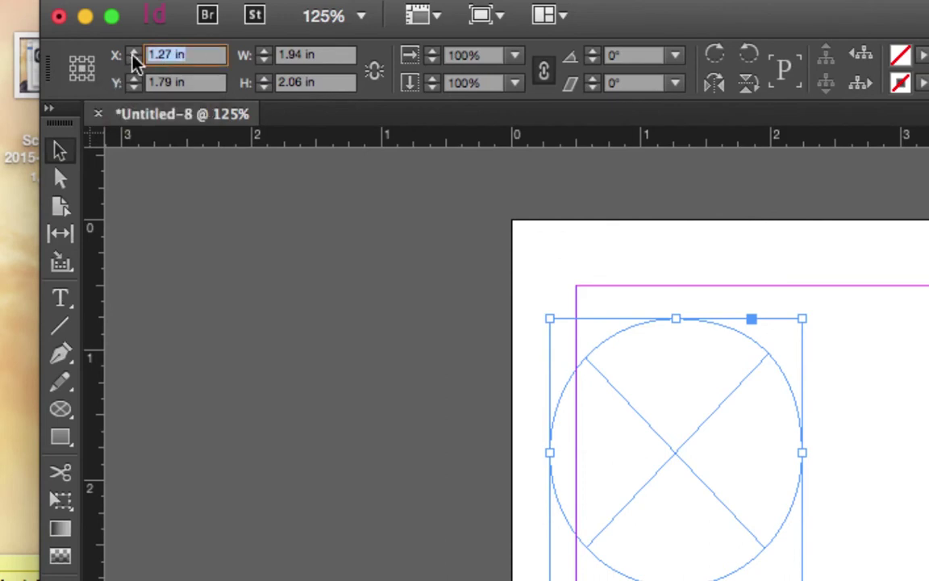
text(0)
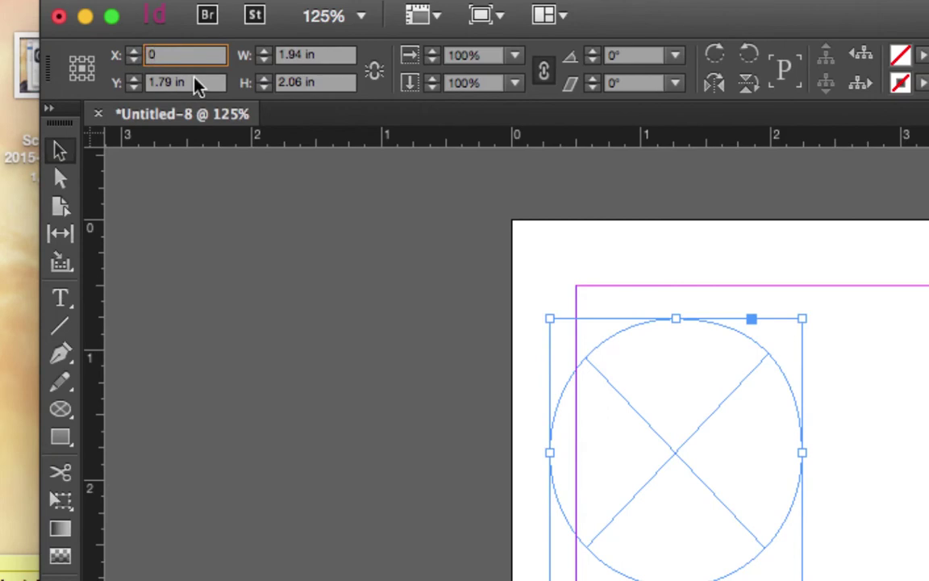
key(Tab)
text(0)
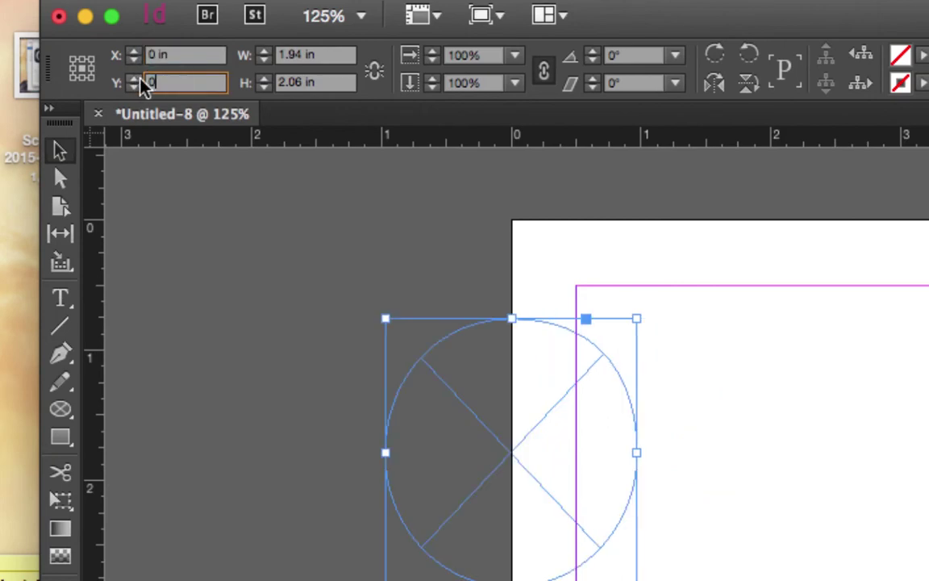
key(Return)
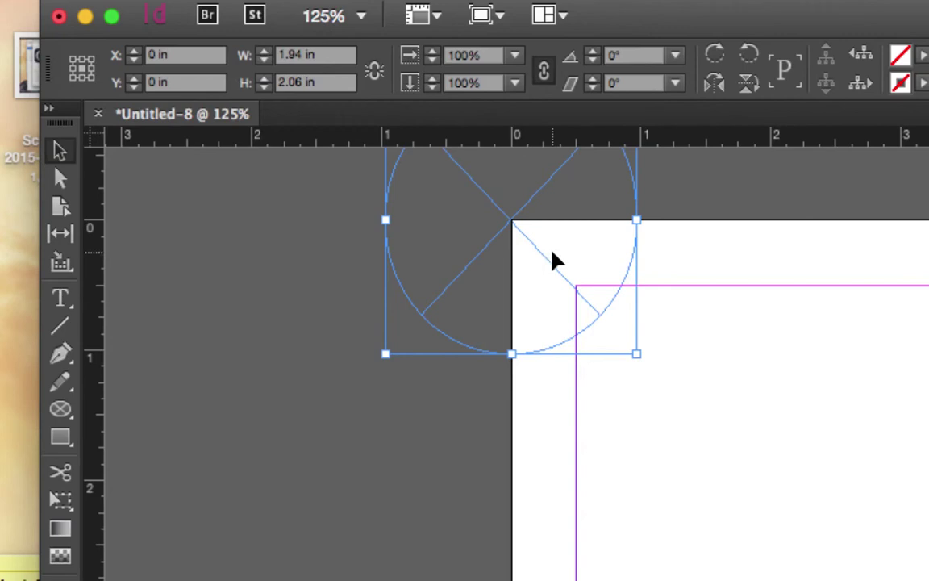
- Position the crossed circle frame at X 0, Y 0, measured from its top-left reference point
click(74, 62)
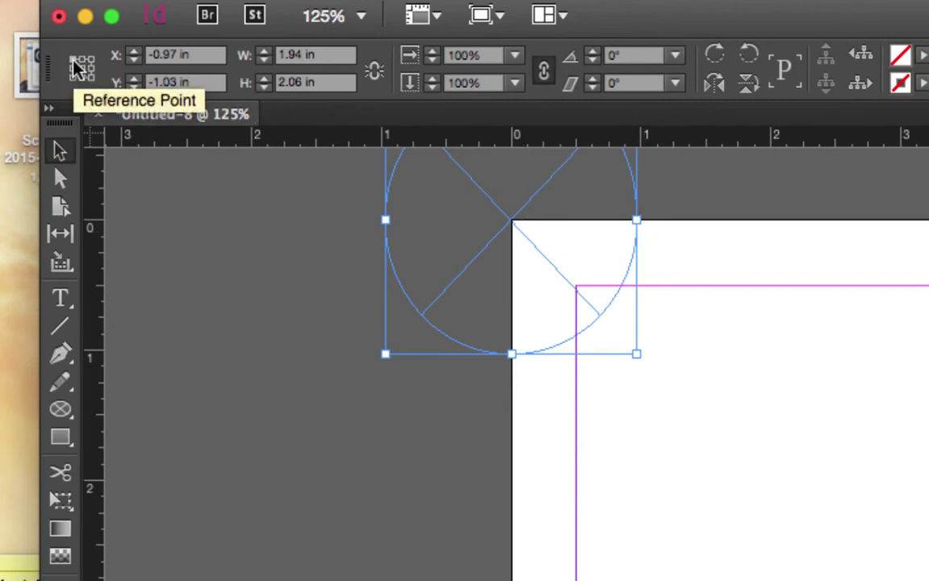
drag(195, 57, 136, 58)
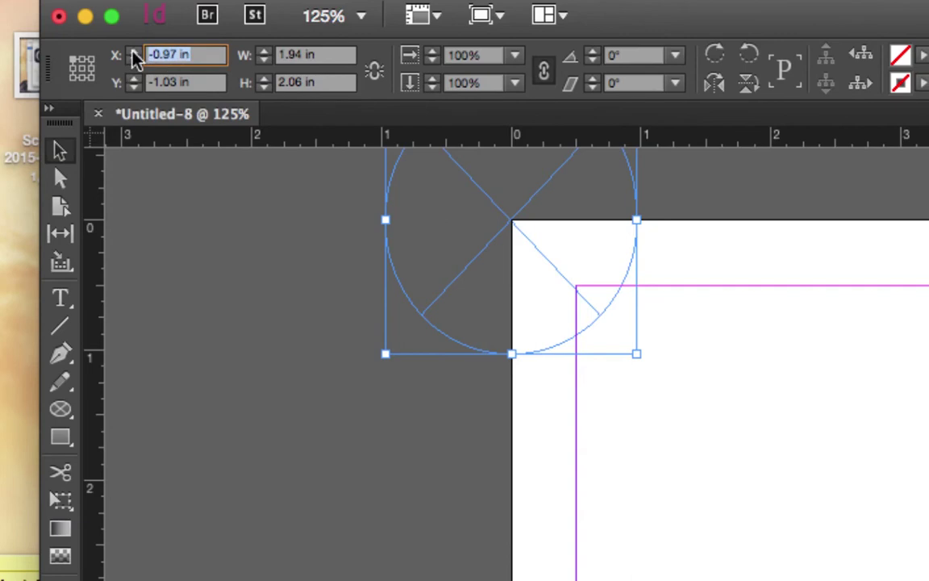
text(0)
key(Tab)
text(0)
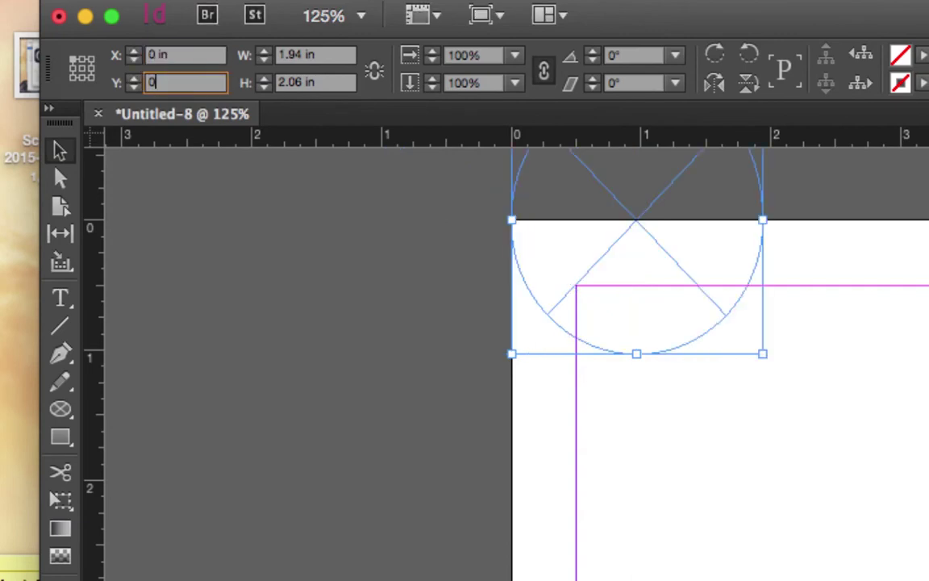
key(Return)
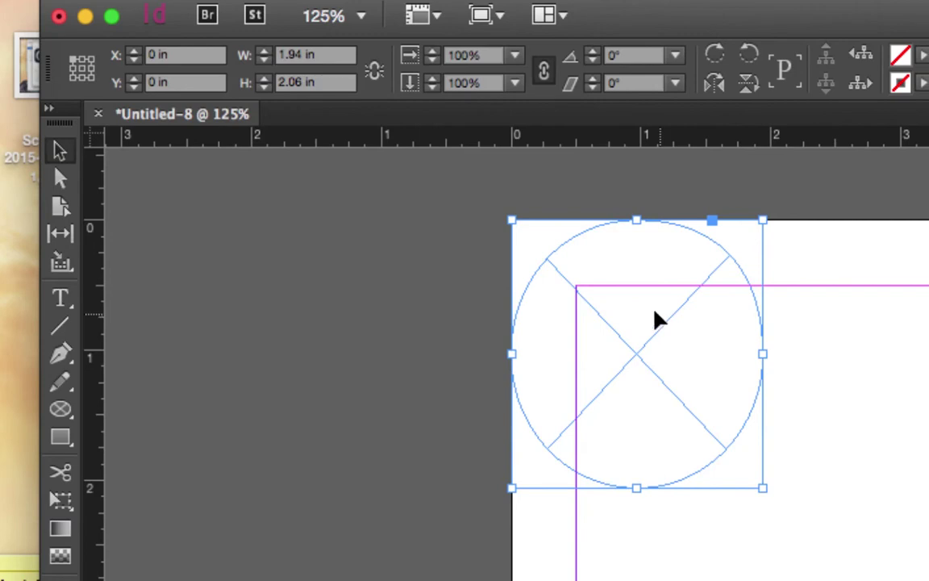
- Try several reference points, settling on right-middle so the circle reads X 1.94 in, Y 1.03 in
click(72, 70)
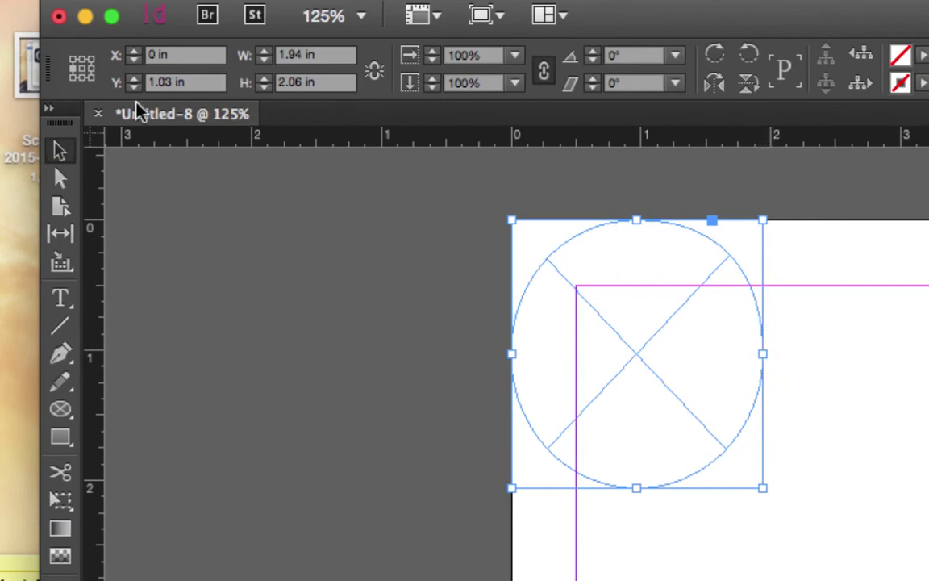
click(91, 70)
click(72, 70)
click(82, 70)
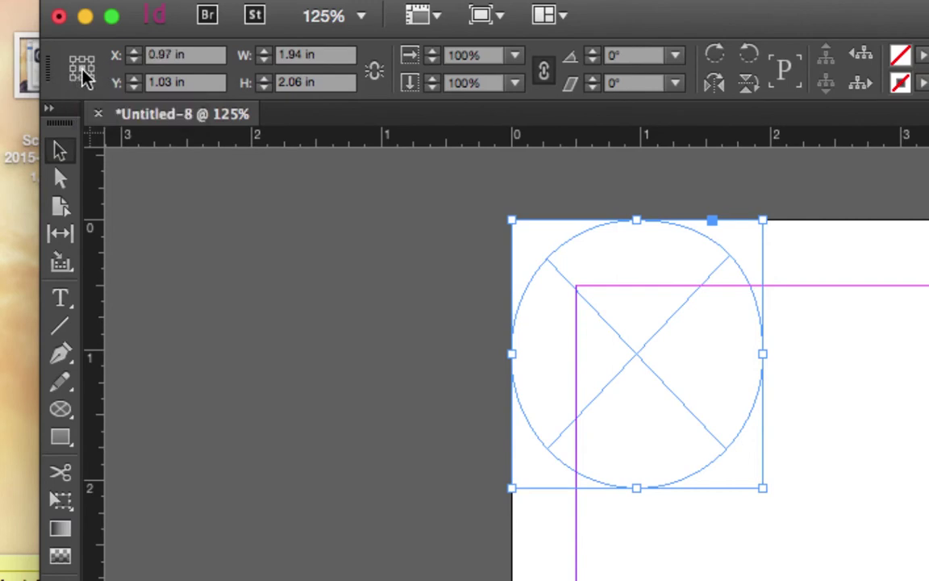
click(91, 70)
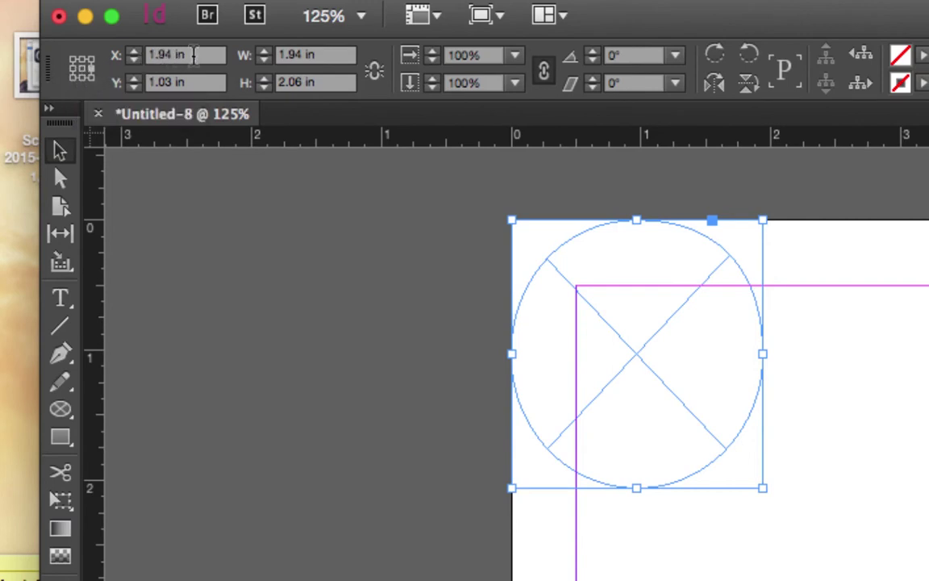
click(194, 54)
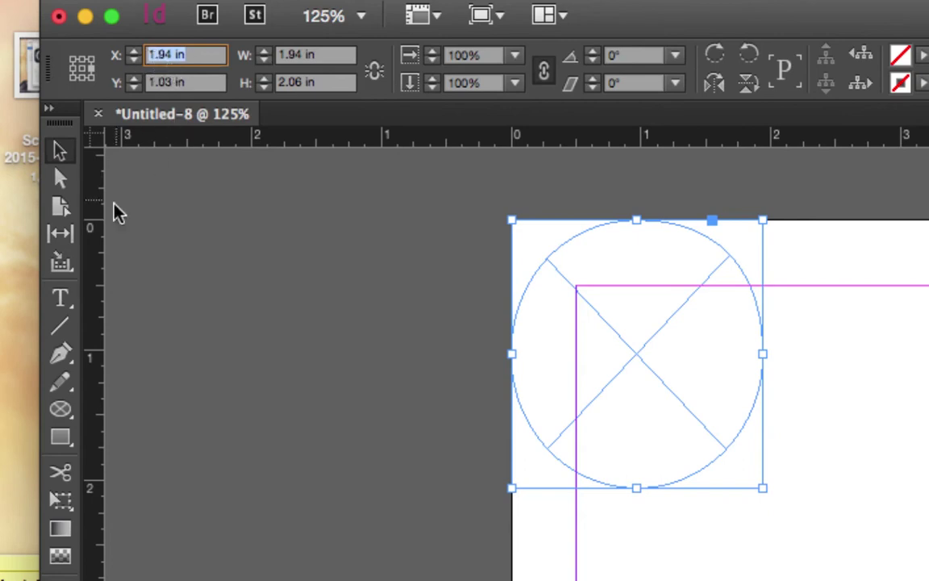
- Draw a small 0.82 by 0.42 in ellipse right of the circle and check its left-side X
click(62, 407)
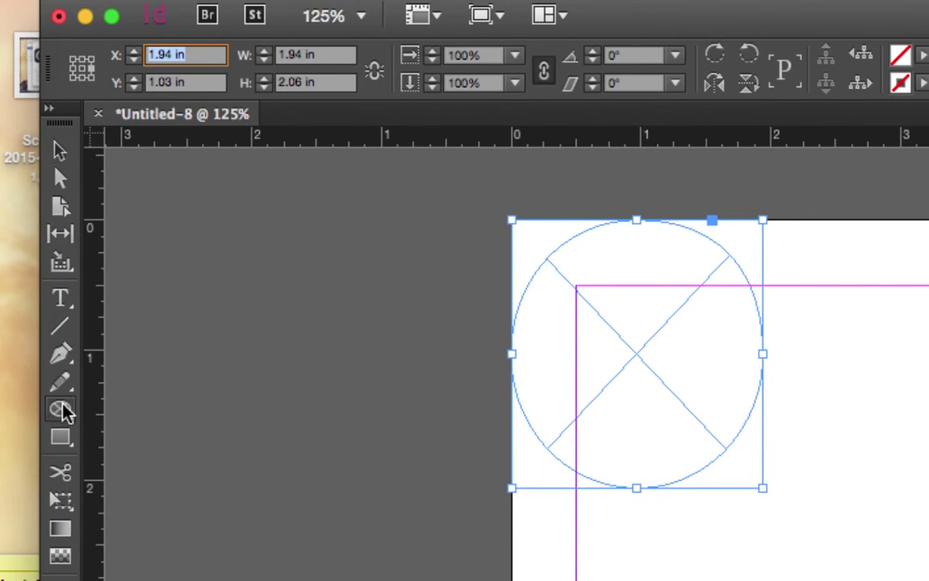
drag(794, 315, 896, 369)
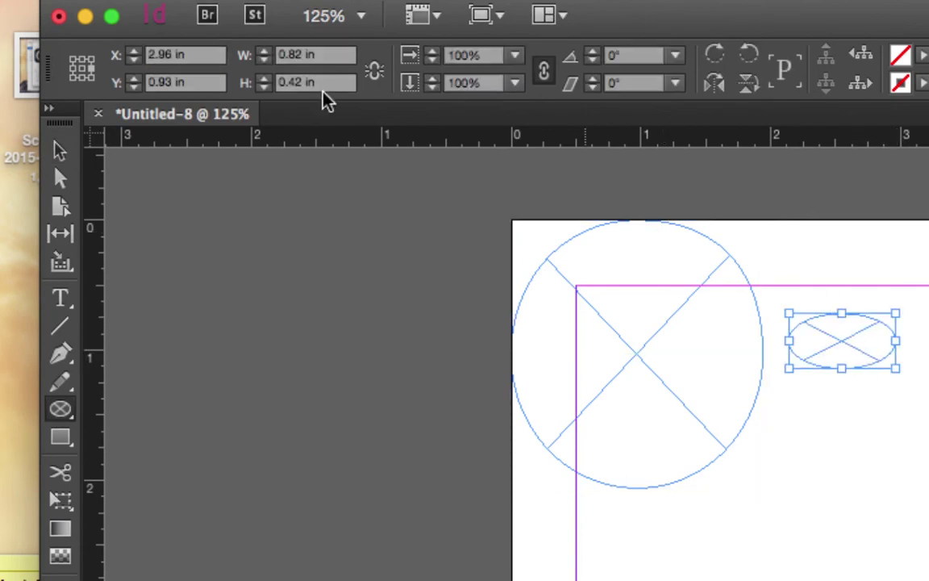
click(73, 70)
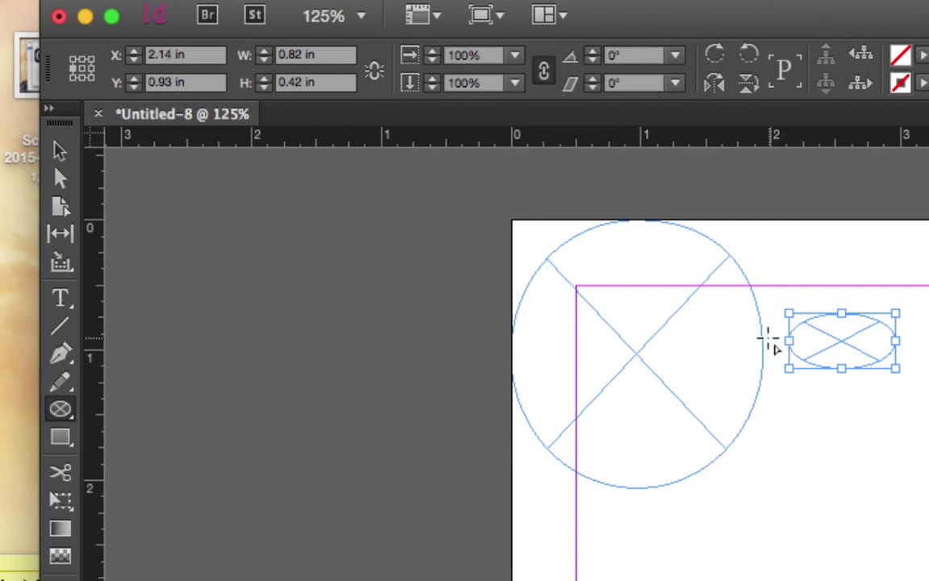
click(139, 55)
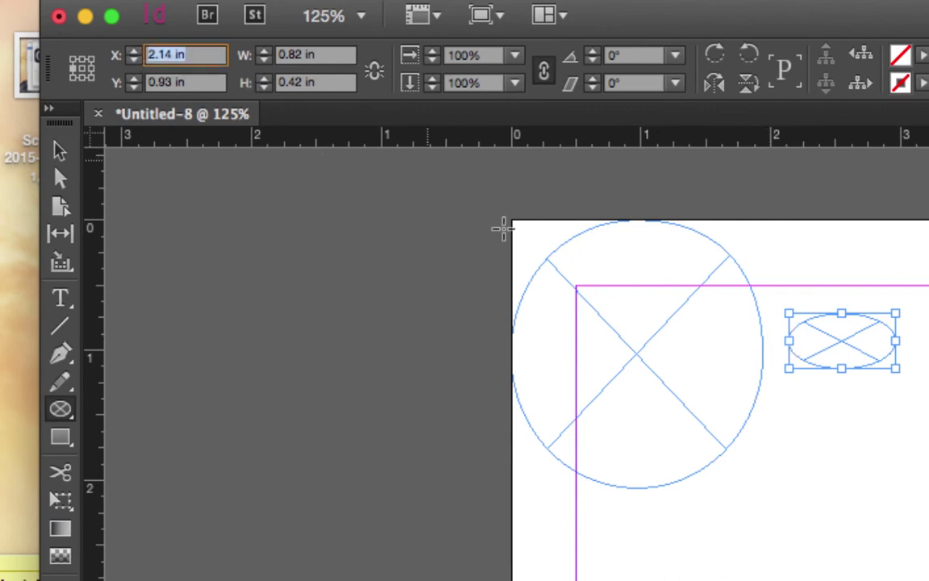
- Read the large circle's right-middle X of 1.94 in, then reselect the small ellipse
click(58, 150)
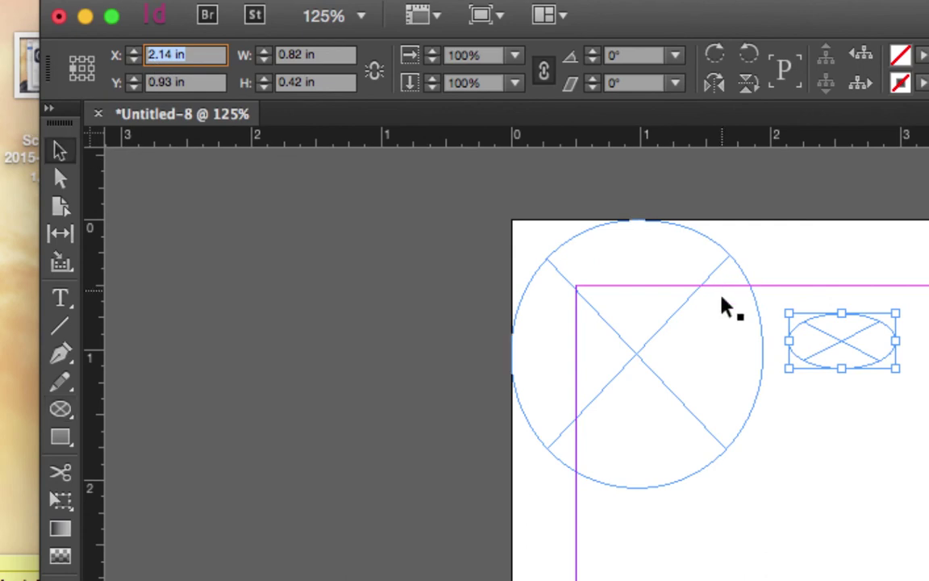
click(637, 278)
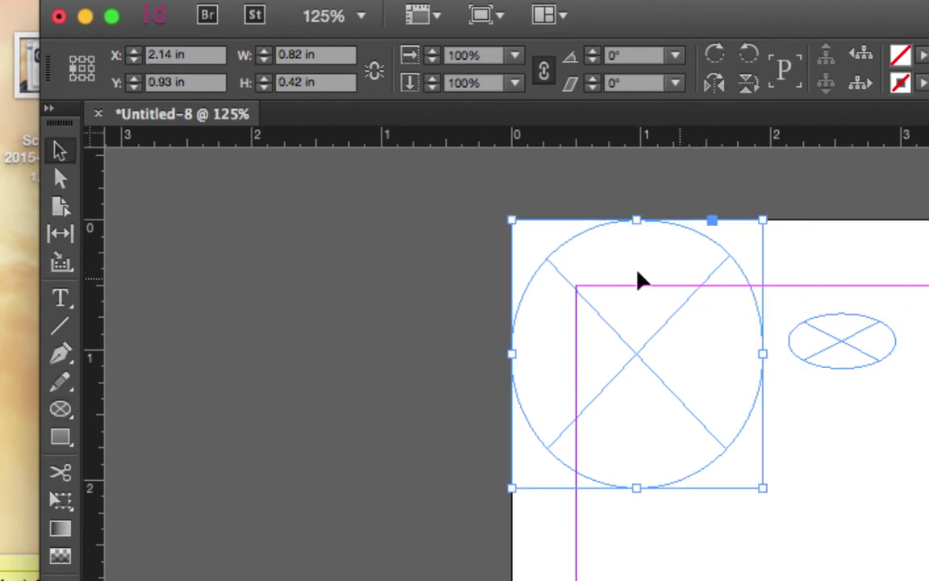
click(91, 69)
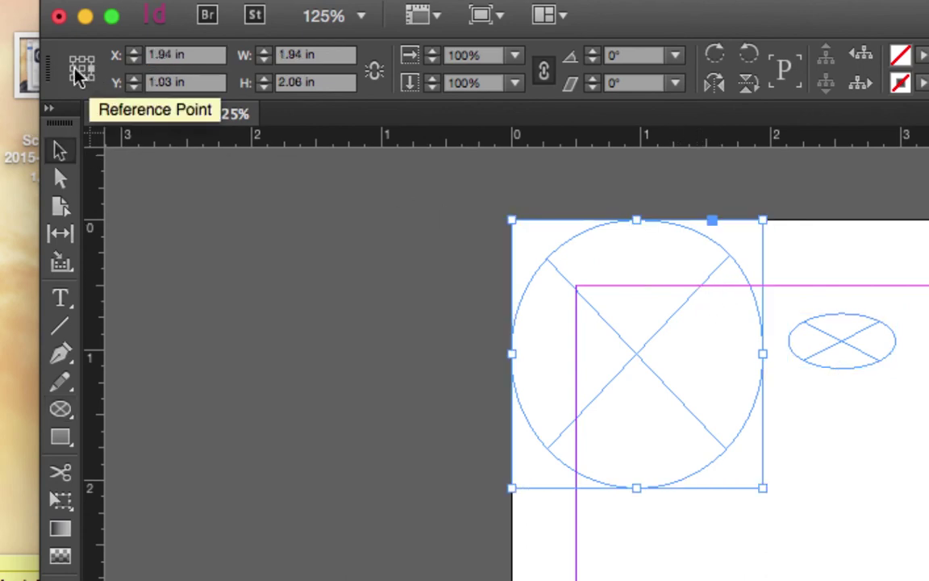
click(869, 327)
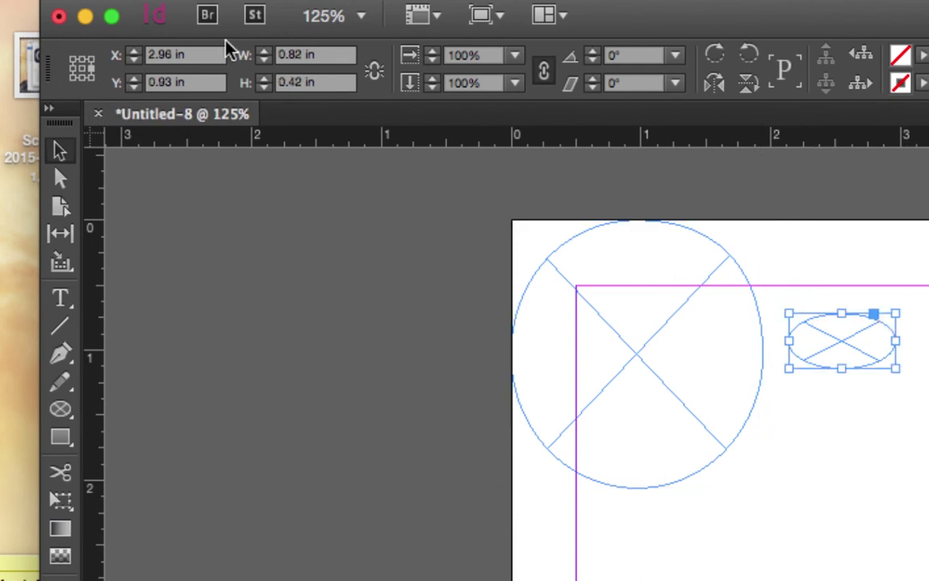
- Move the small ellipse to X 1.94 in from its left-middle point so it touches the circle, then deselect
click(176, 57)
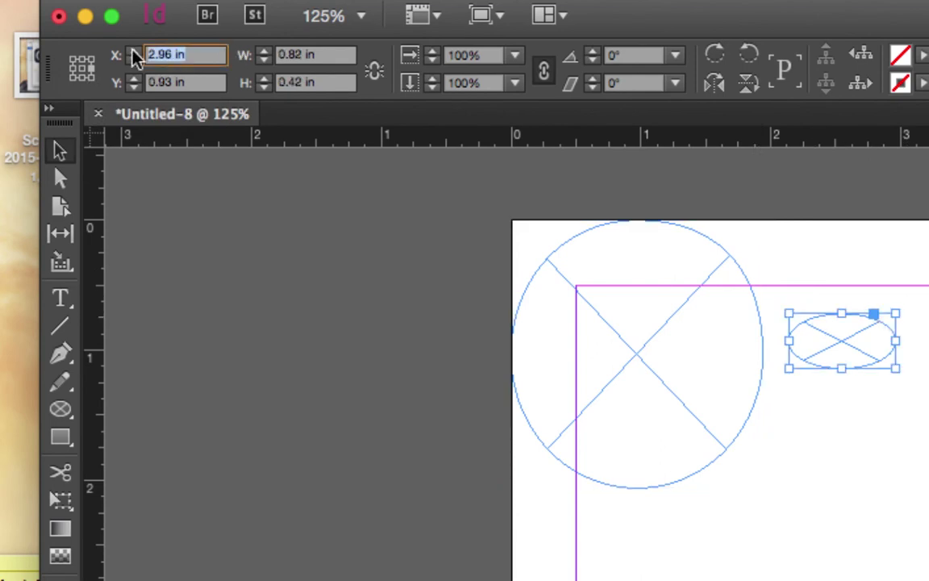
click(73, 70)
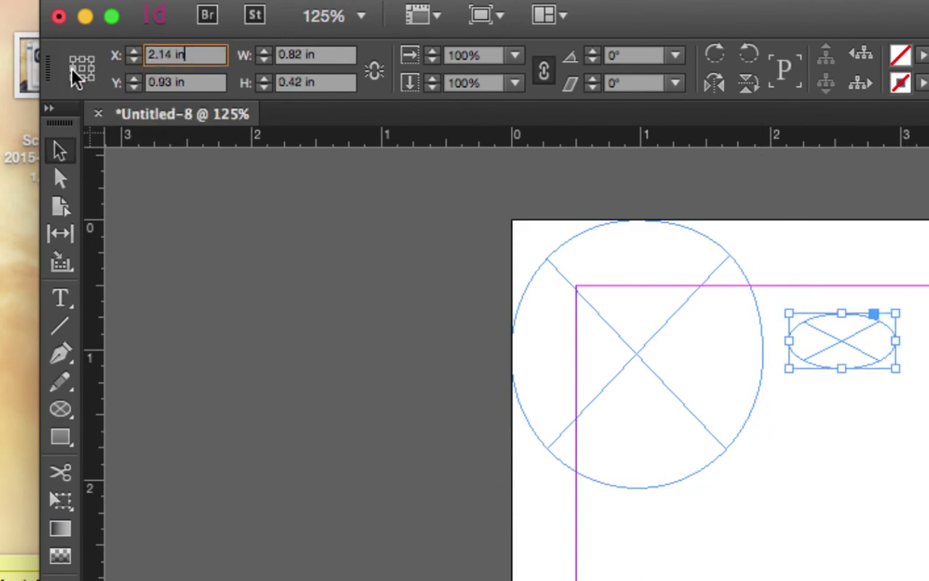
click(117, 55)
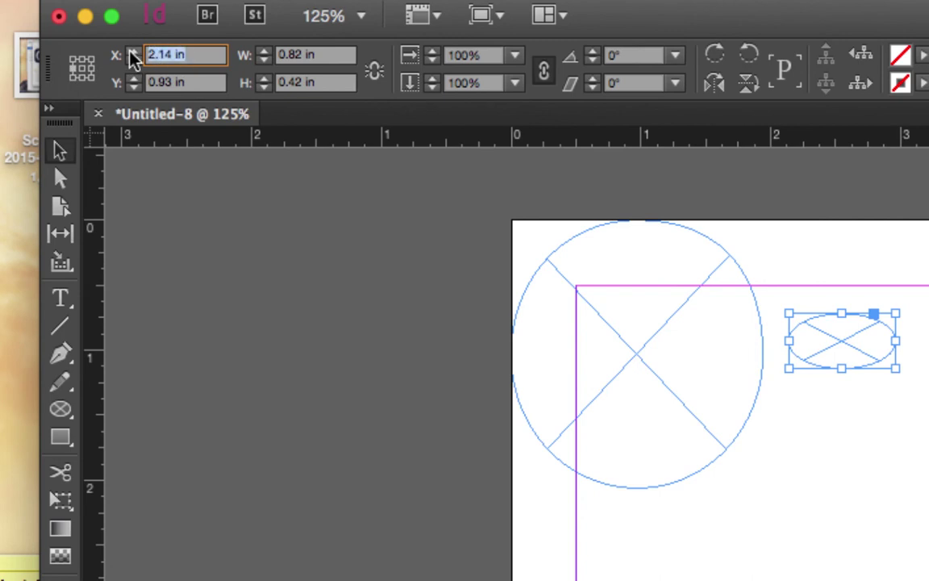
text(1.89)
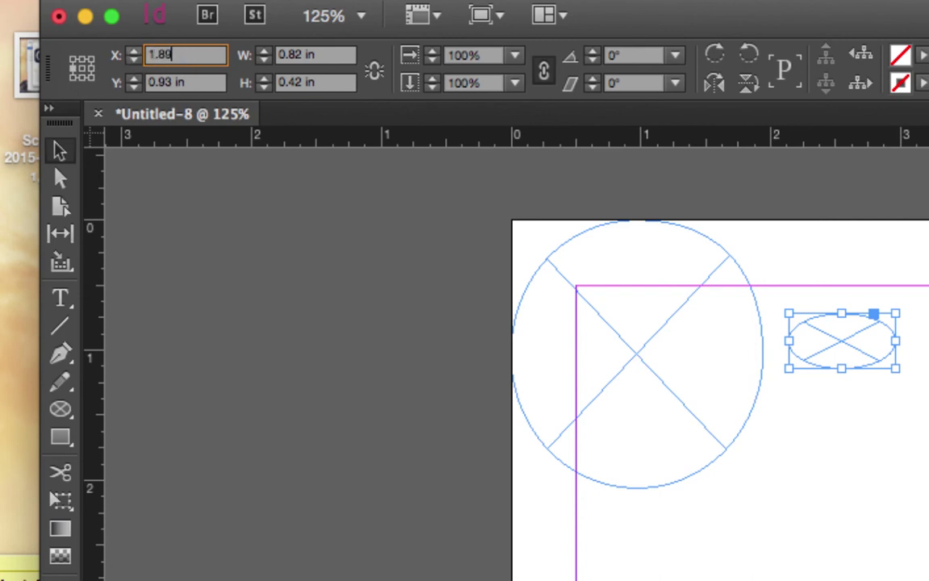
key(BackSpace)
key(BackSpace)
text(94)
key(Return)
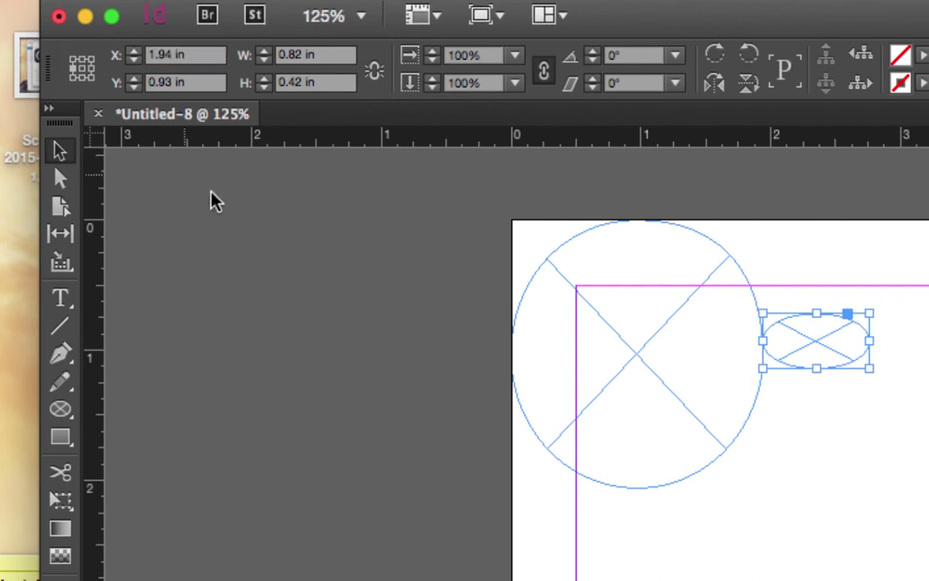
drag(771, 367, 475, 311)
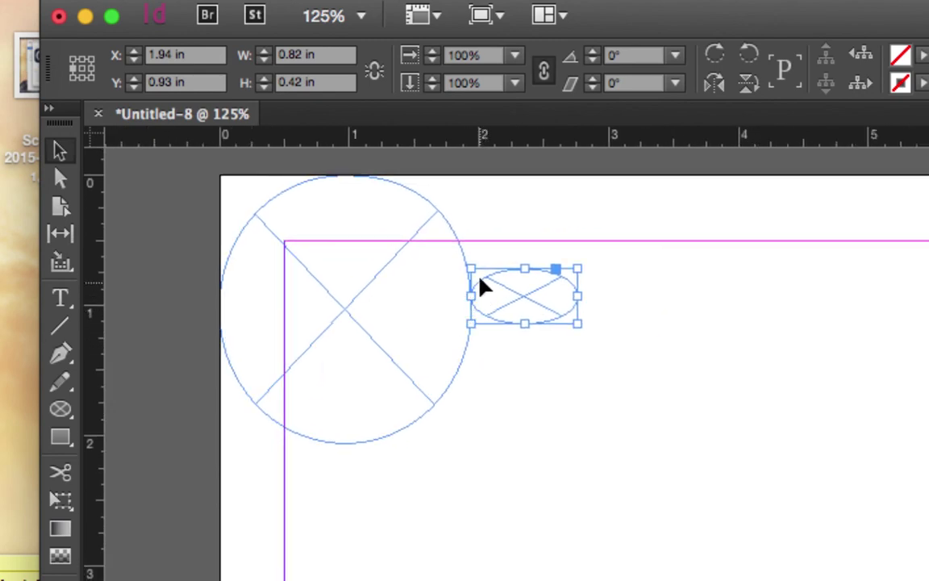
click(476, 292)
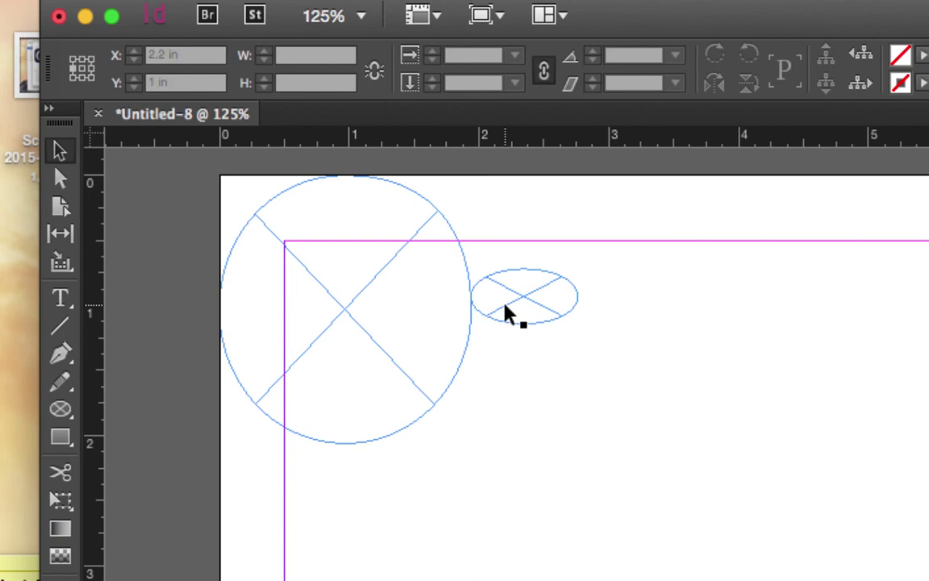
- Zoom out to 72.9% to show the whole letter page and reveal the Pen tool flyout
scroll(504, 307, down, 3)
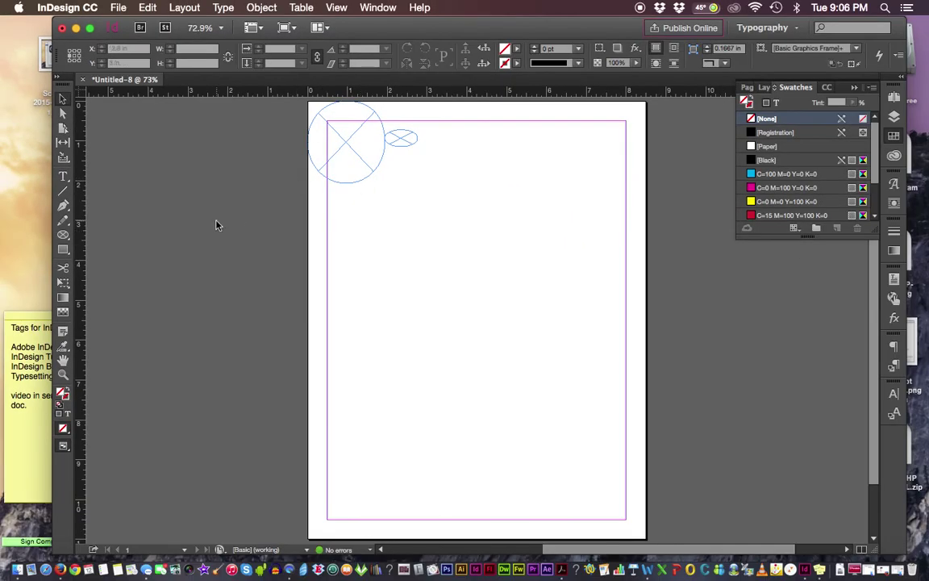
click(62, 206)
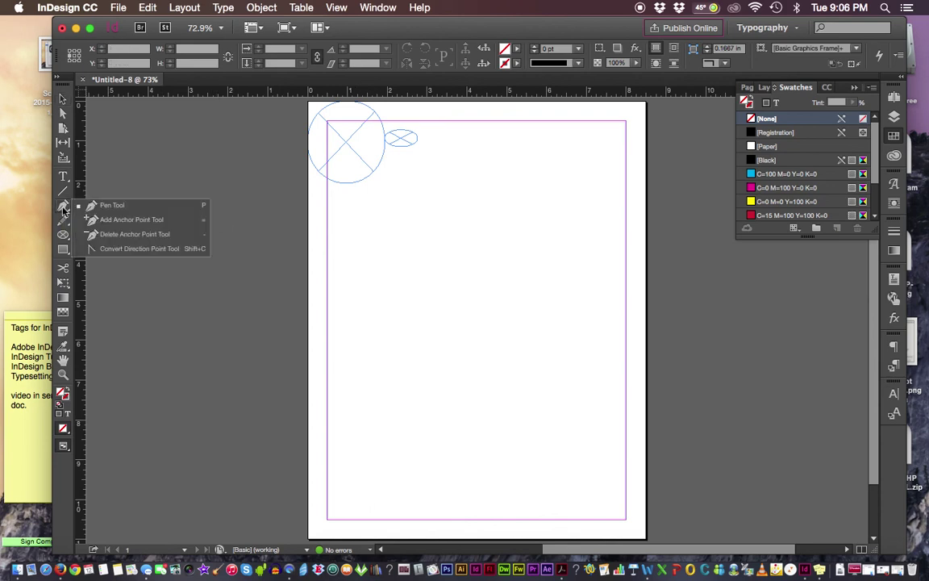
- Drag the large circle's bottom anchor down and right with Direct Selection to form an egg shape
click(64, 102)
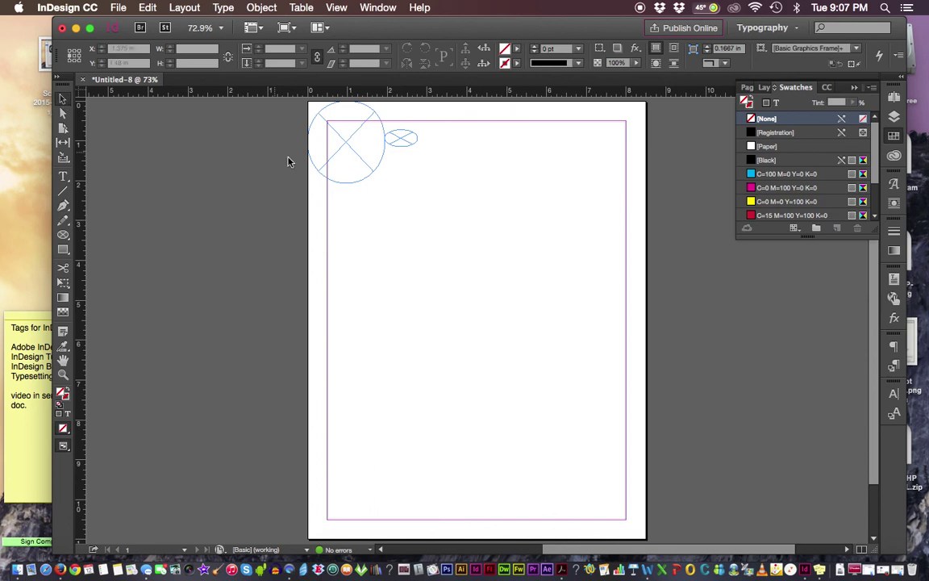
click(336, 186)
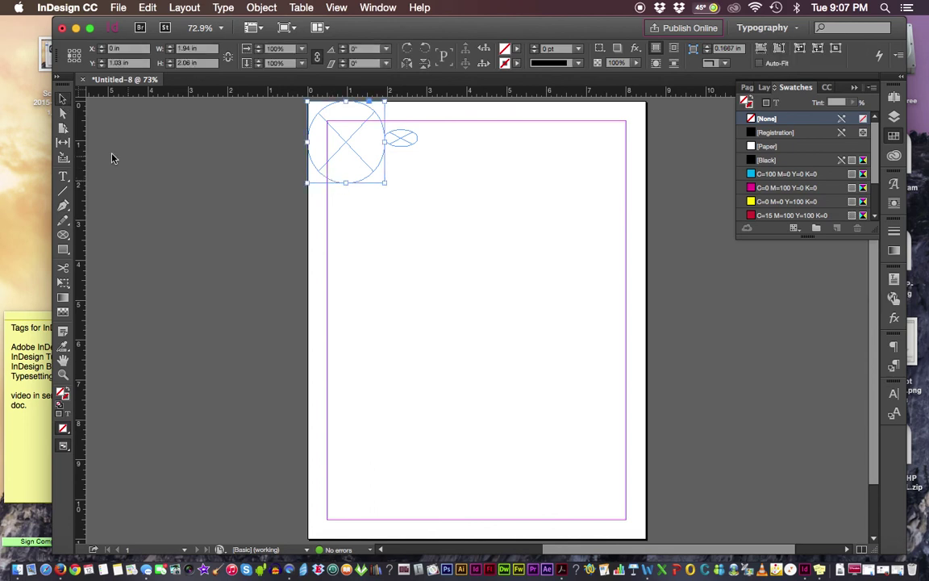
click(63, 116)
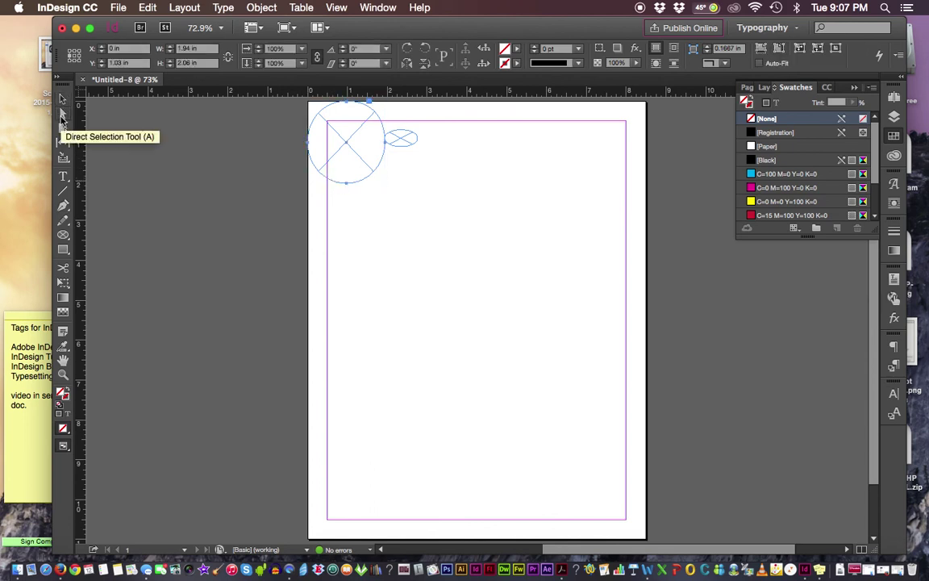
click(354, 196)
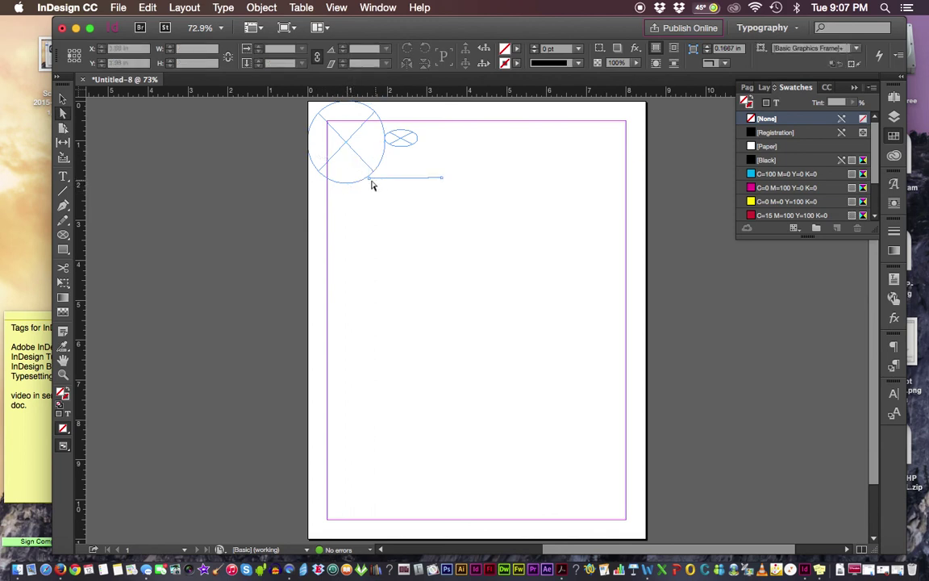
click(348, 188)
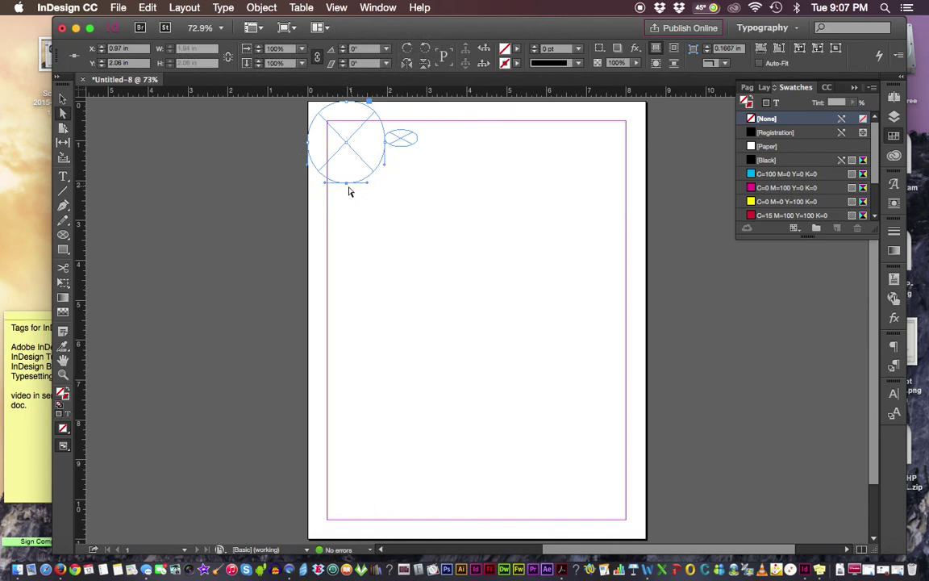
drag(347, 192, 359, 199)
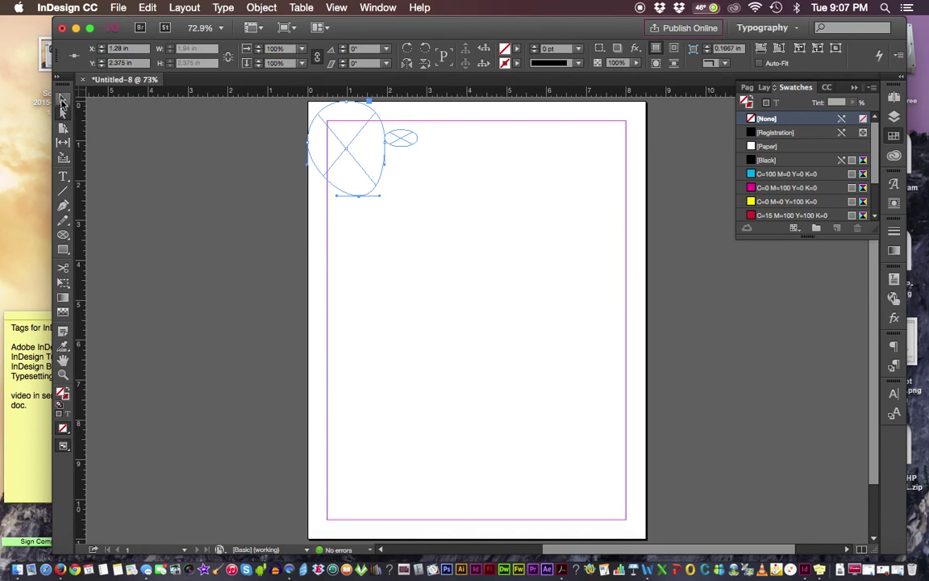
- Move the egg-shaped frame down to the left middle of the page
click(63, 98)
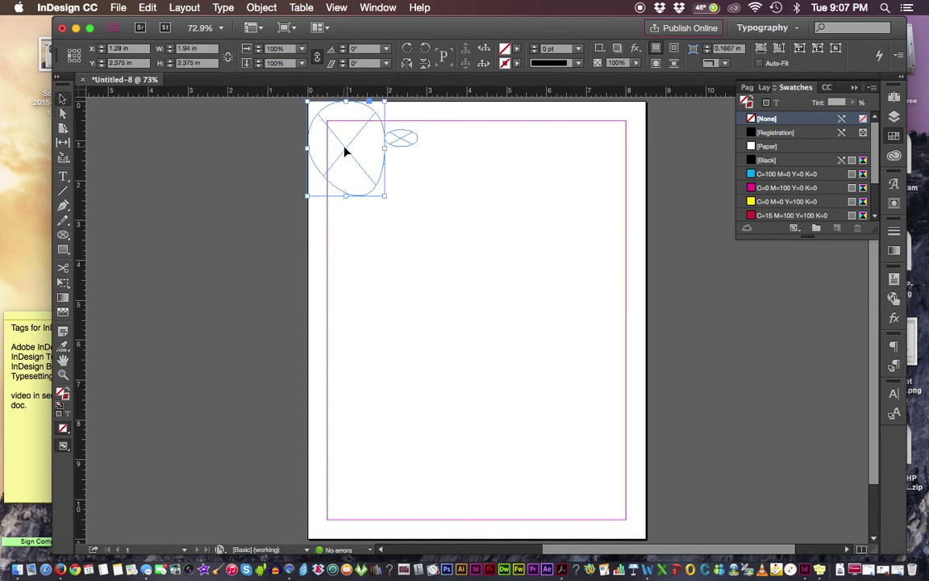
drag(343, 149, 383, 280)
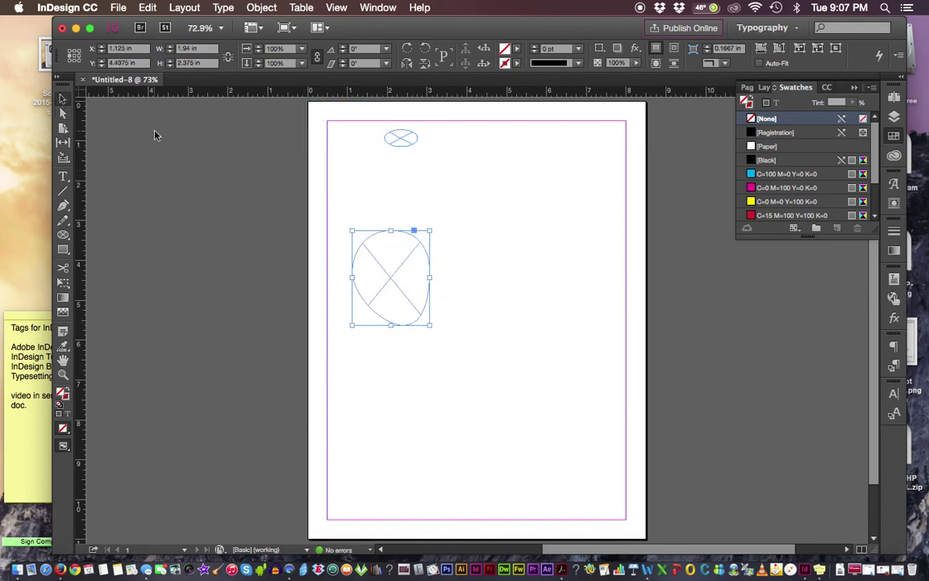
click(64, 235)
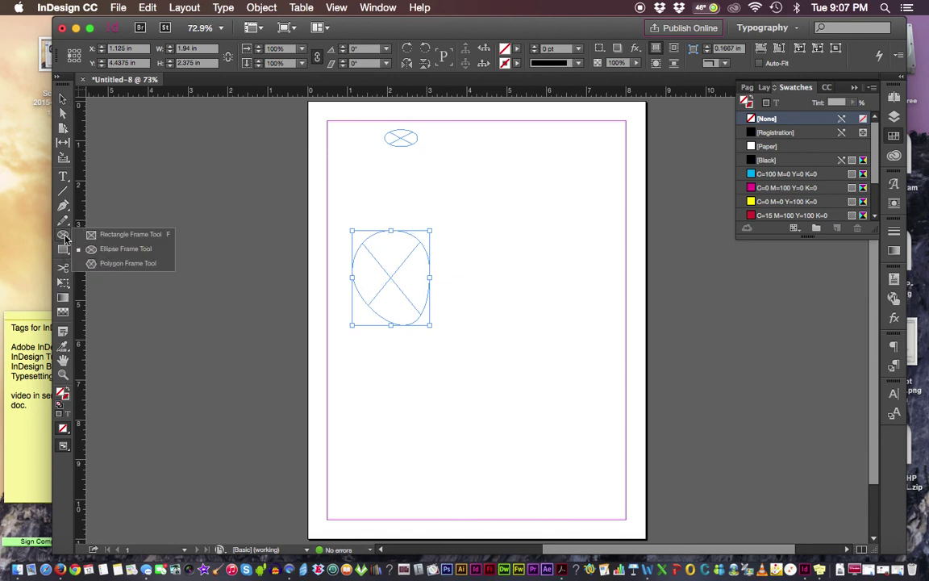
- Drag the egg frame's bottom-right handle to enlarge it to 2.495 by 3.25 in
click(121, 248)
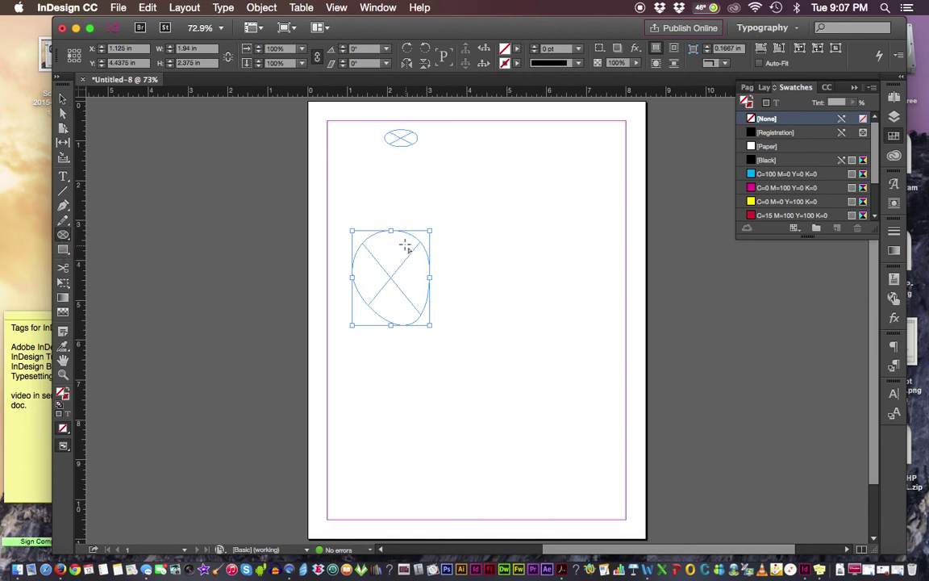
key(v)
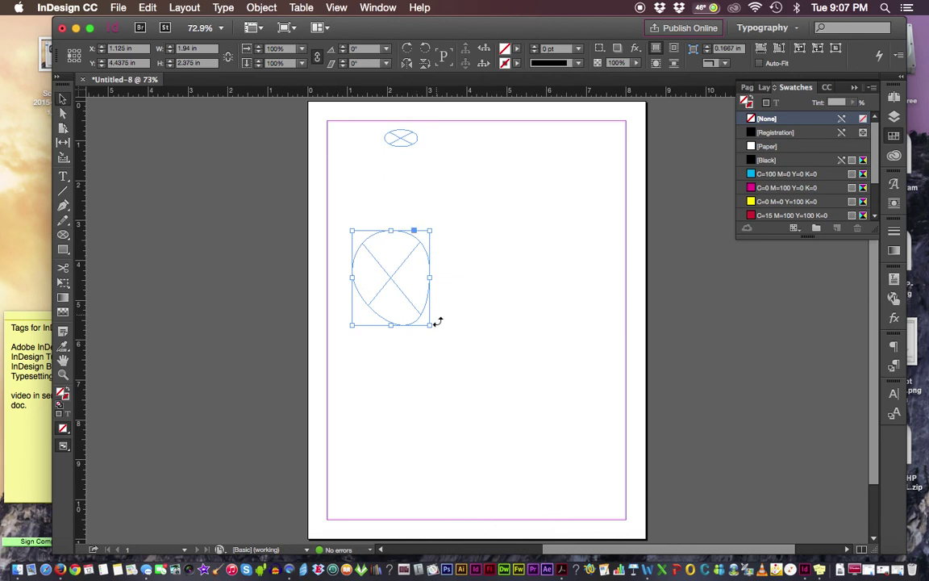
drag(431, 325, 453, 359)
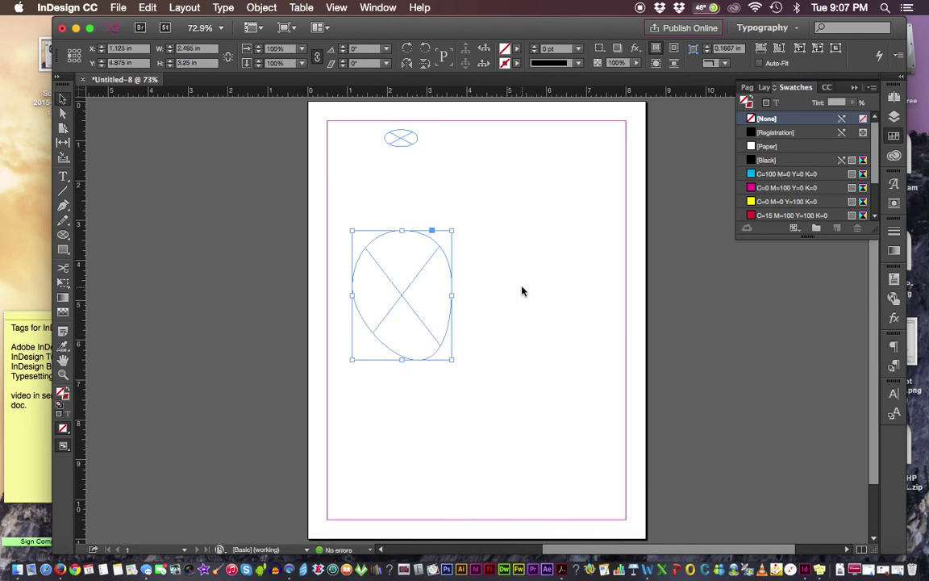